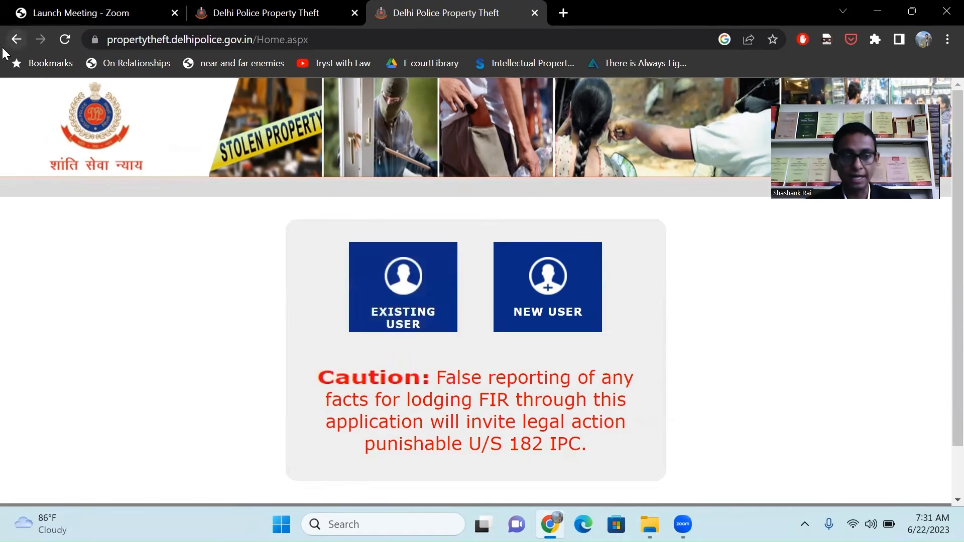
left_click(17, 40)
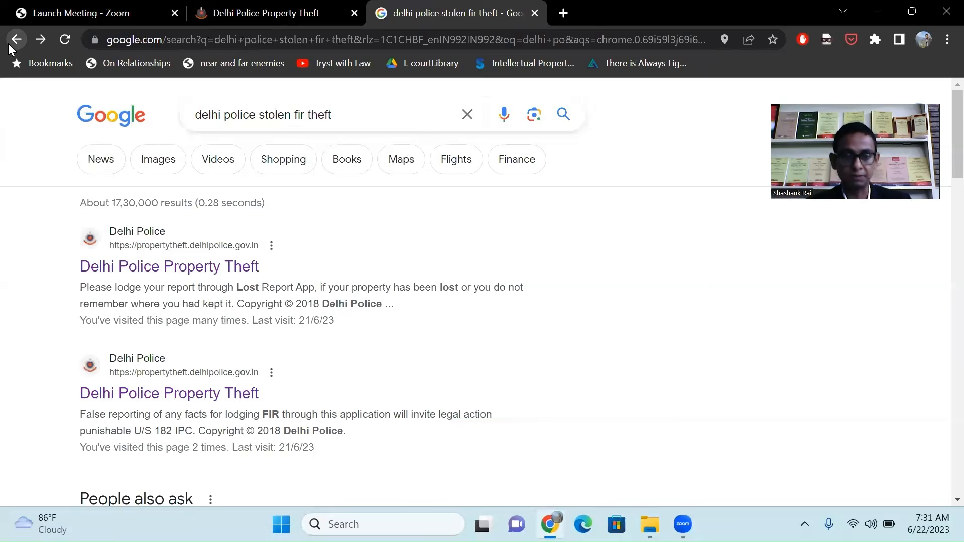
left_click(186, 263)
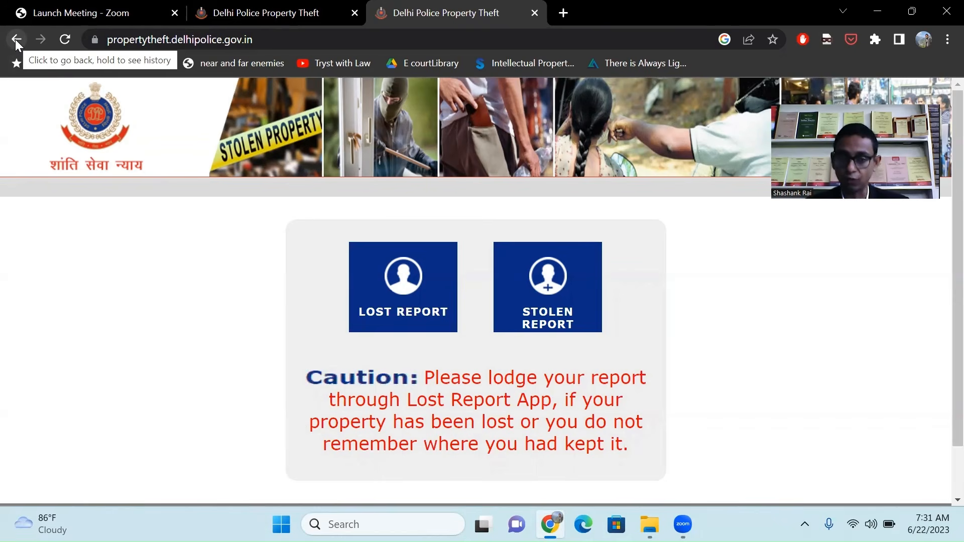
left_click(15, 40)
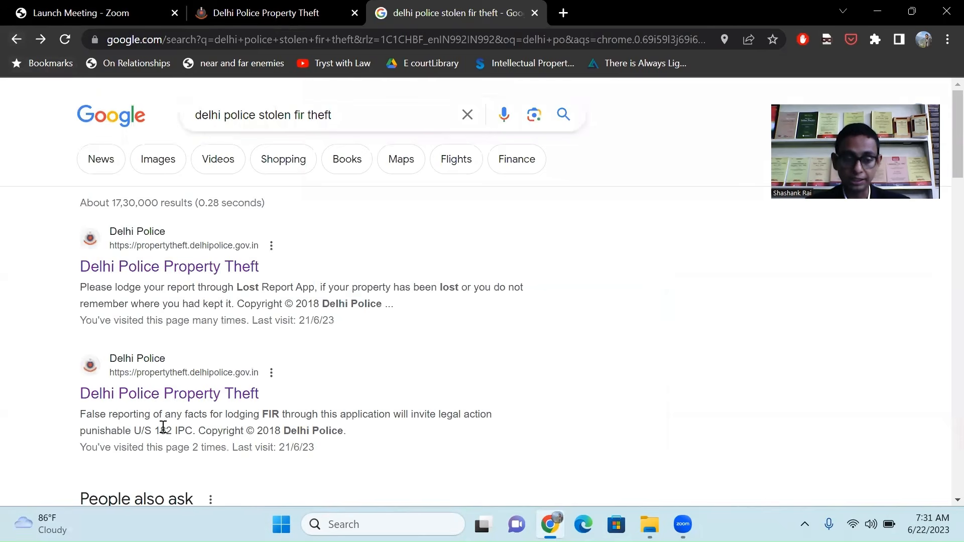
left_click(176, 397)
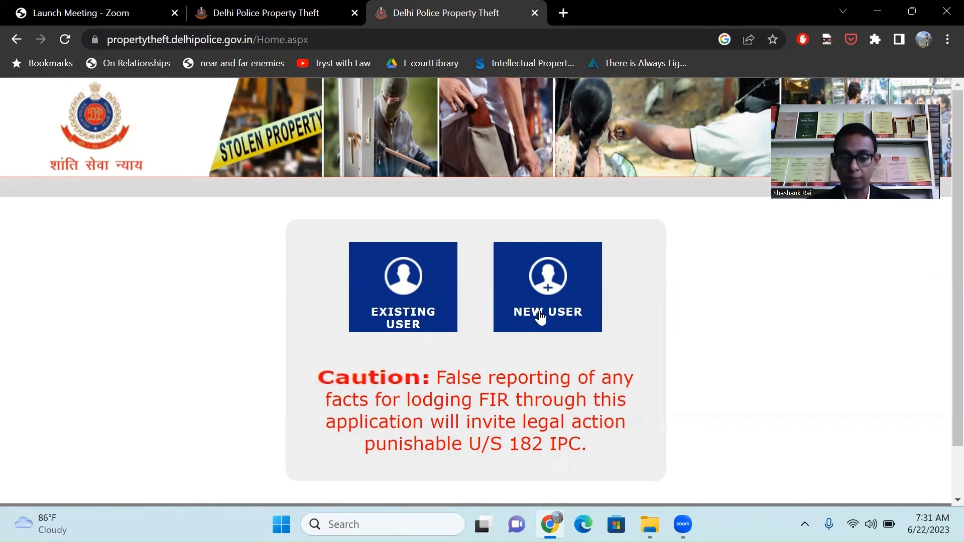
Look at the New User registration page, then return to the portal home page.
left_click(541, 317)
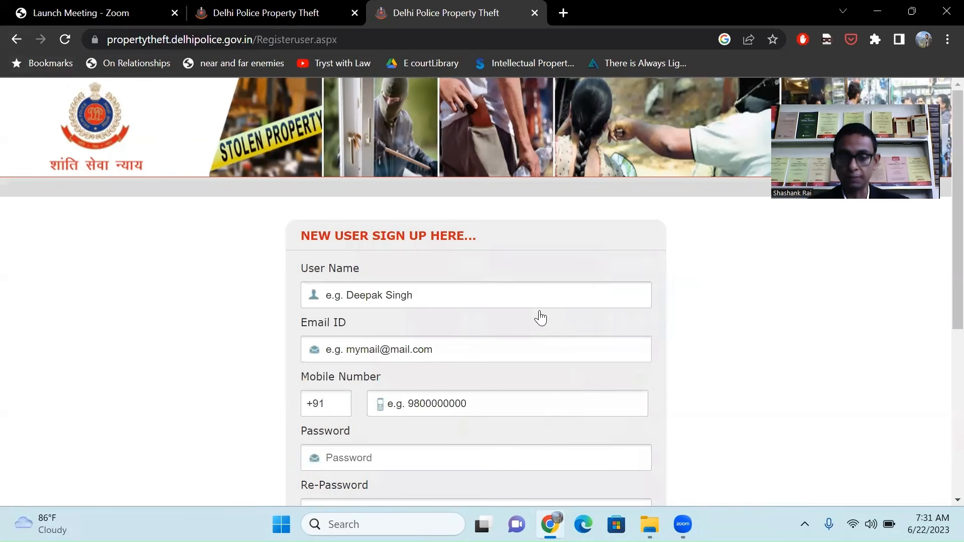
scroll(536, 415, "down", 4)
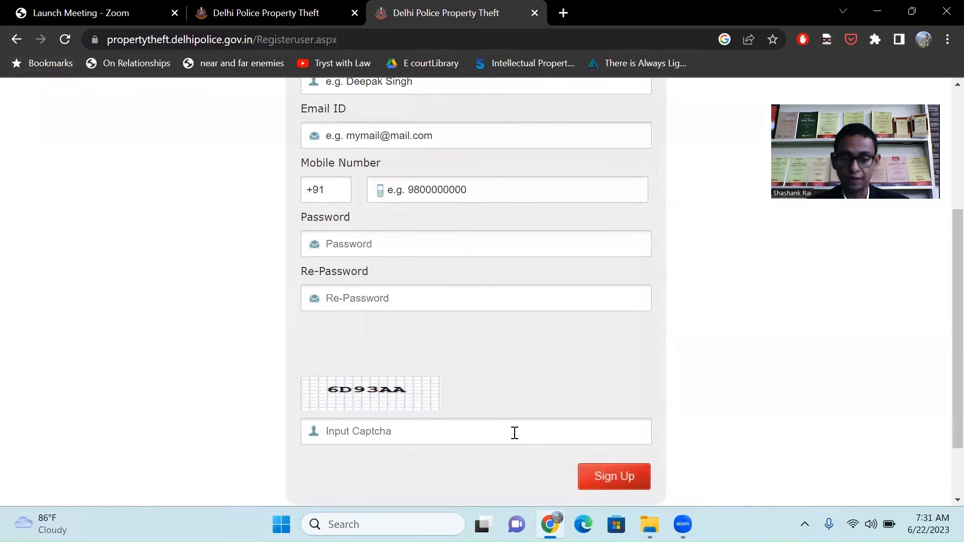
scroll(423, 415, "up", 3)
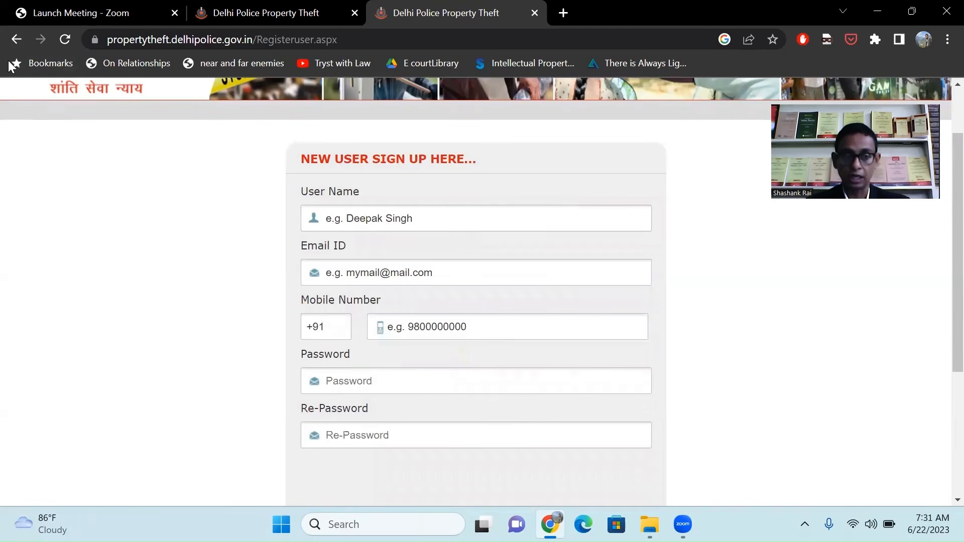
left_click(17, 39)
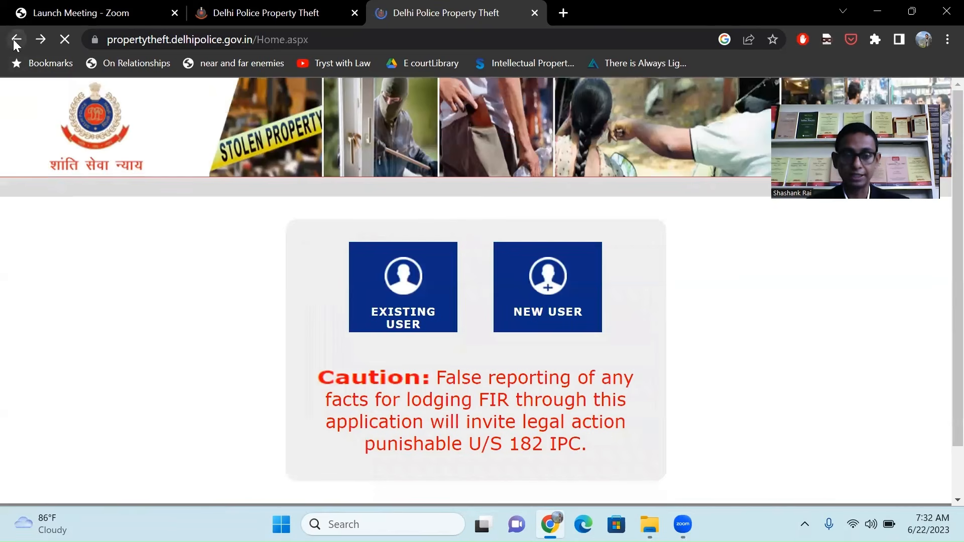
Log in as an existing user with the registered e-mail and the captcha to request an OTP.
left_click(392, 290)
left_click(393, 291)
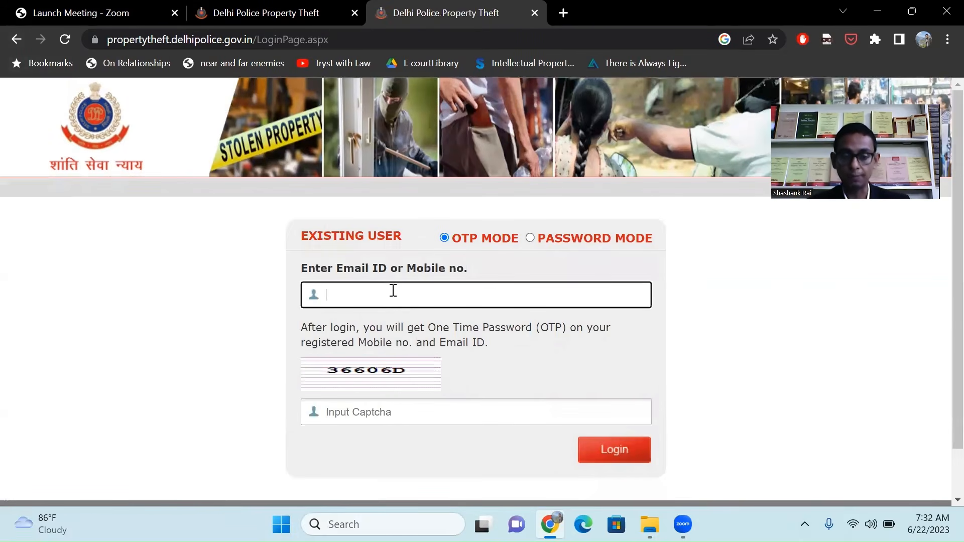
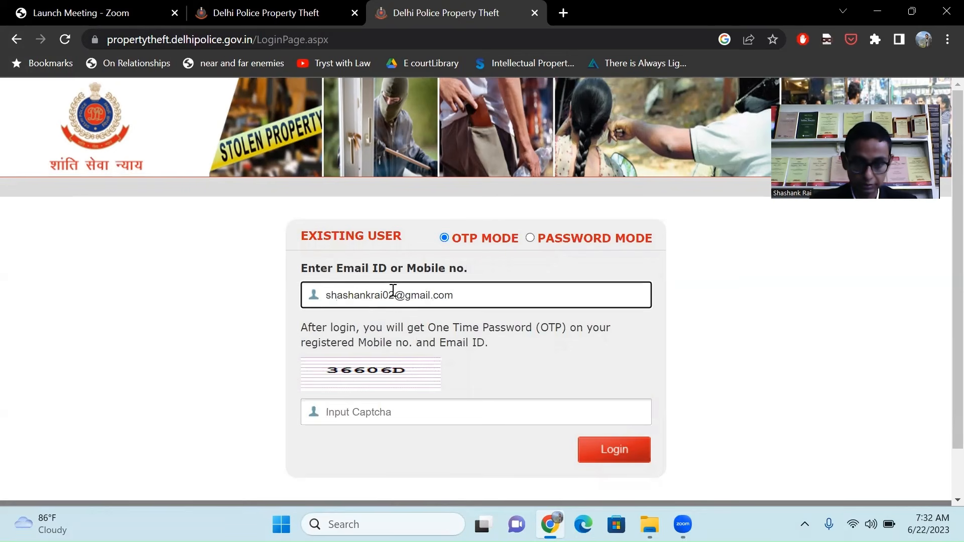
key("Tab")
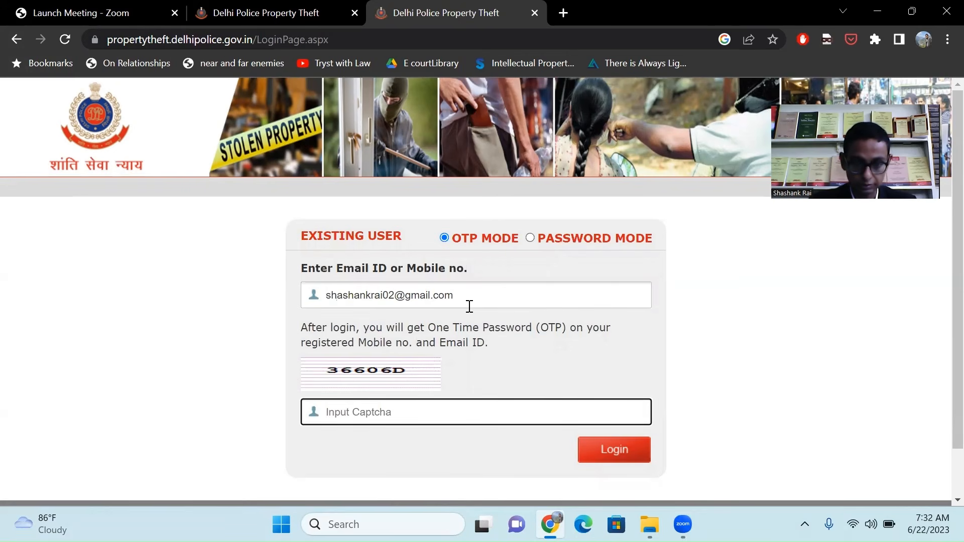
type("36606D")
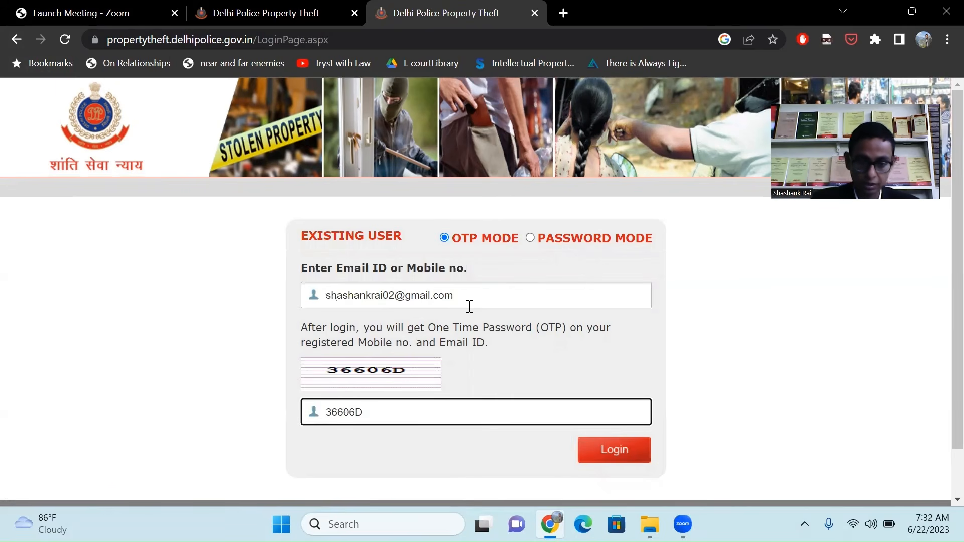
left_click(609, 452)
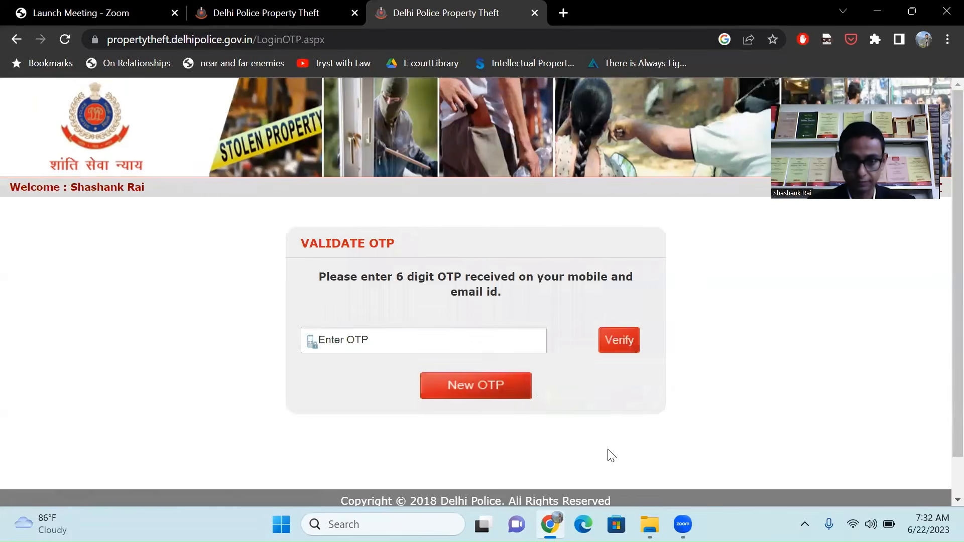
Load Gmail in a new tab and glance at the IO Information email before returning to the inbox.
left_click(564, 12)
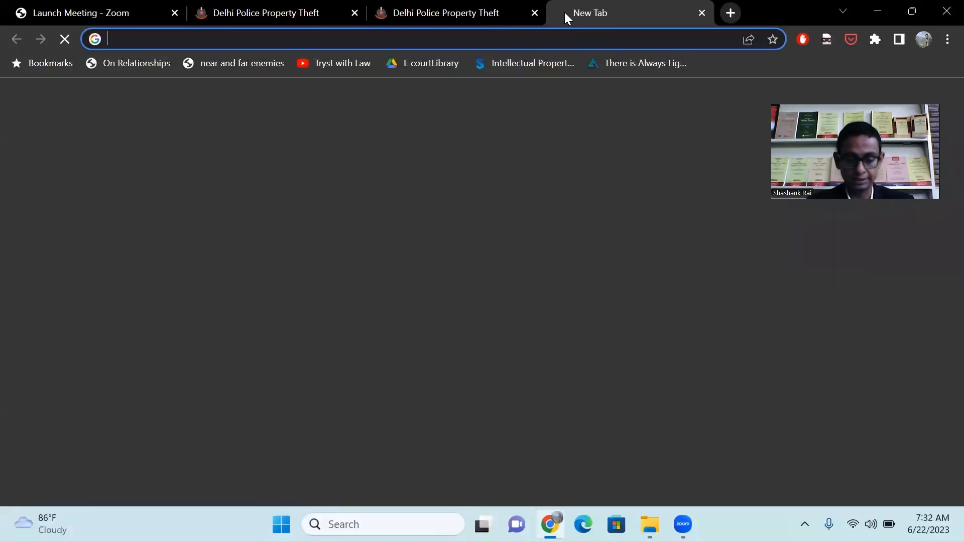
type("gm")
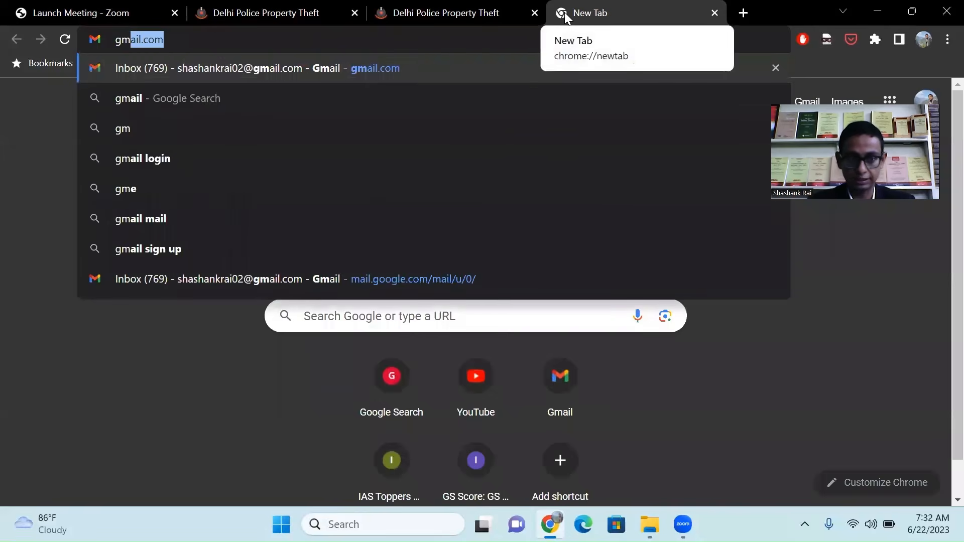
key("Return")
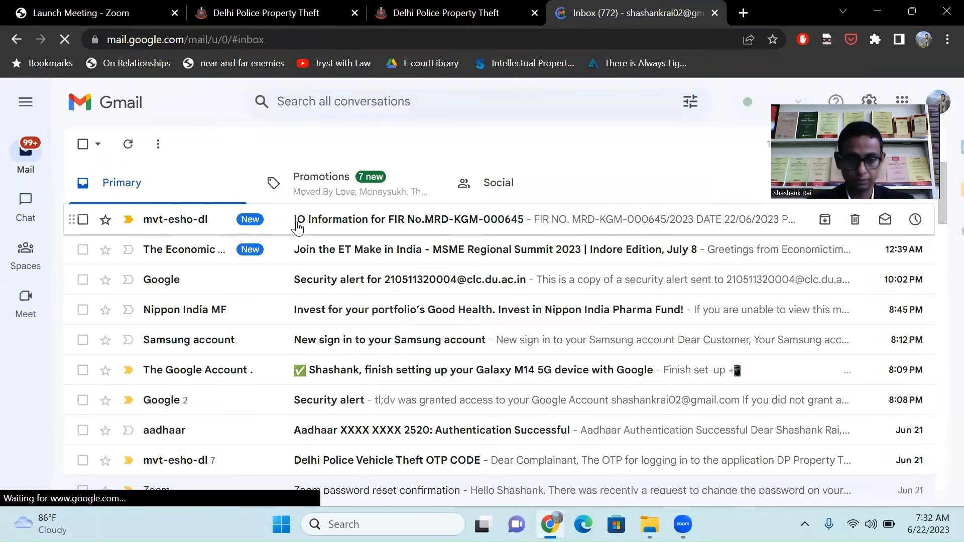
left_click(297, 224)
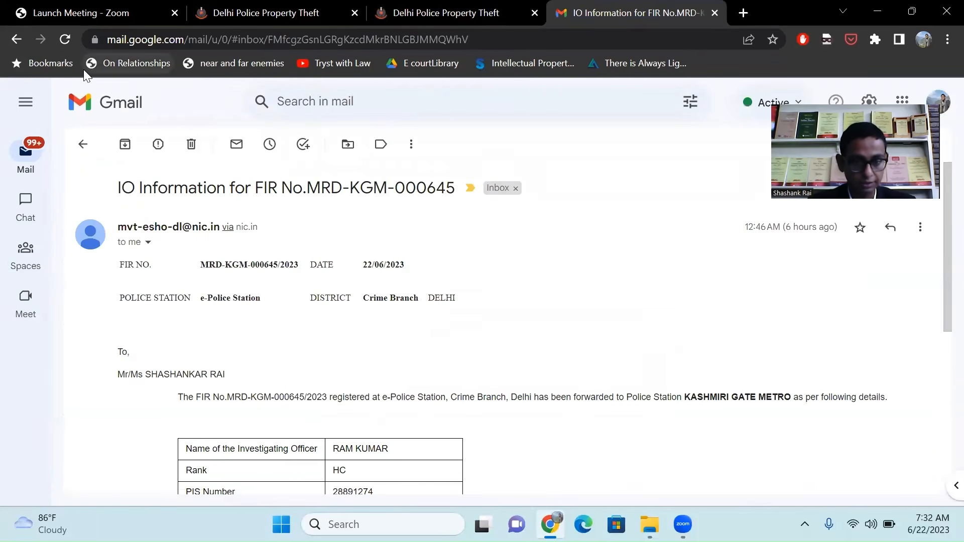
left_click(16, 40)
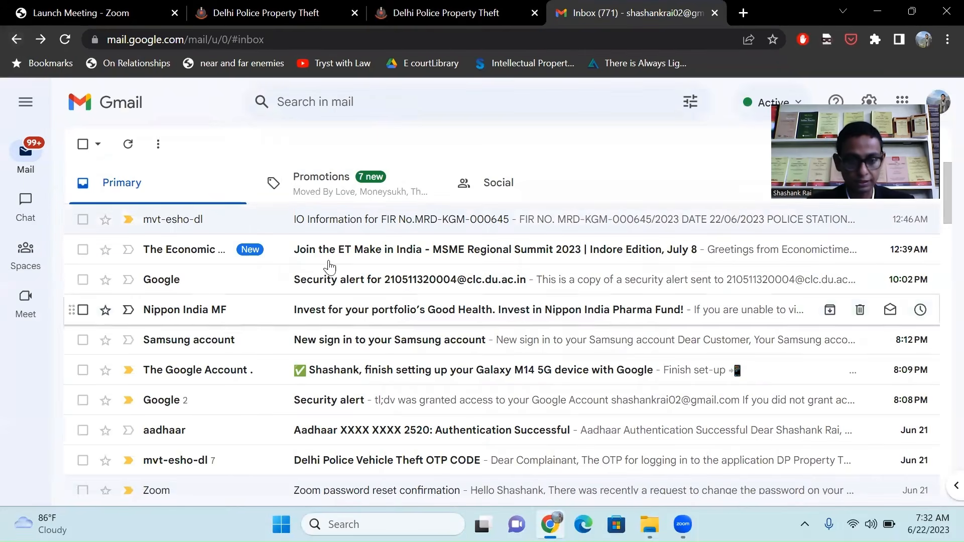
Open the new Delhi Police OTP email, select the code, and return to the portal tab.
left_click(462, 6)
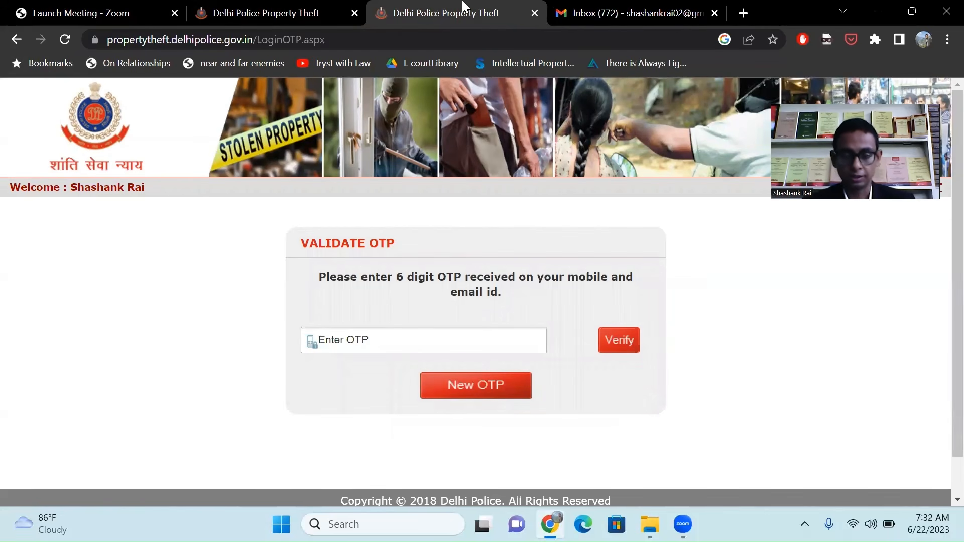
left_click(657, 7)
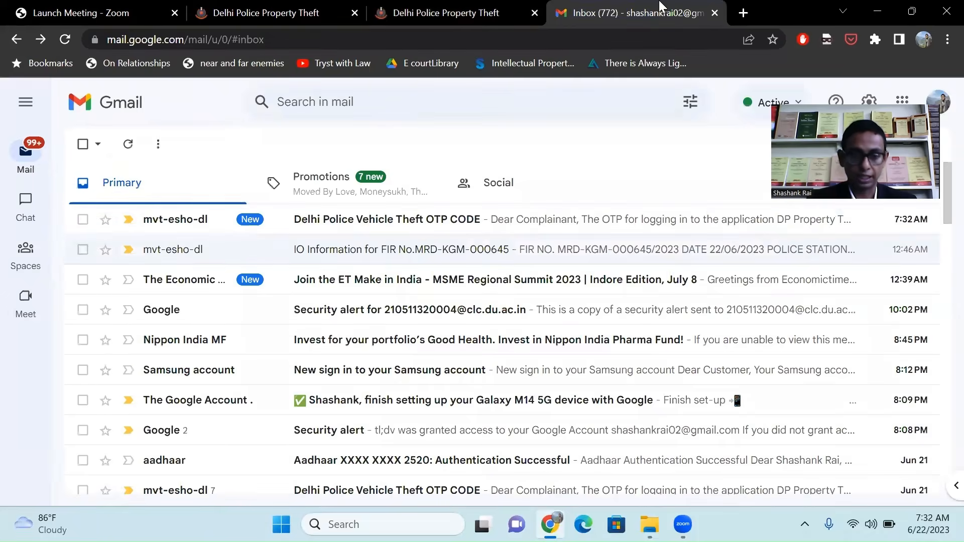
left_click(286, 221)
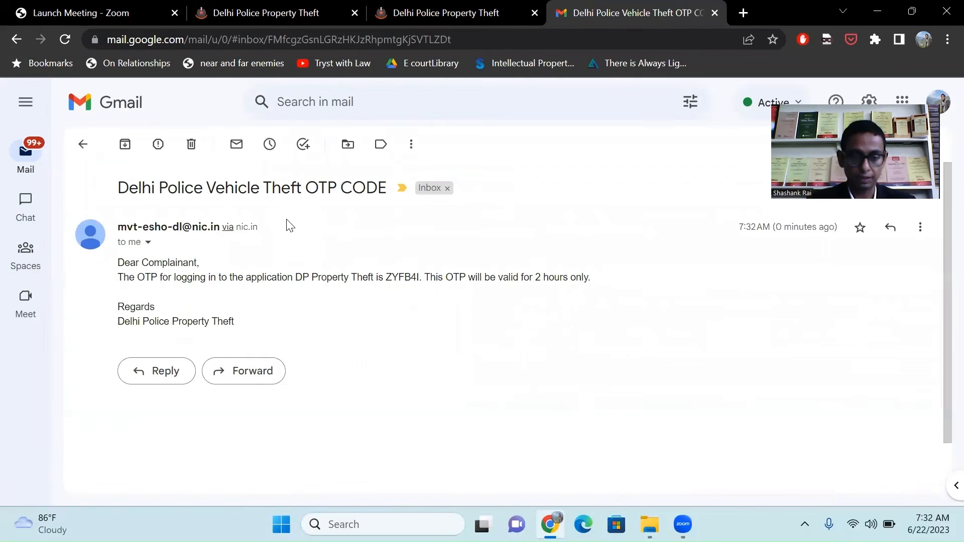
double_click(400, 279)
key("ctrl+c")
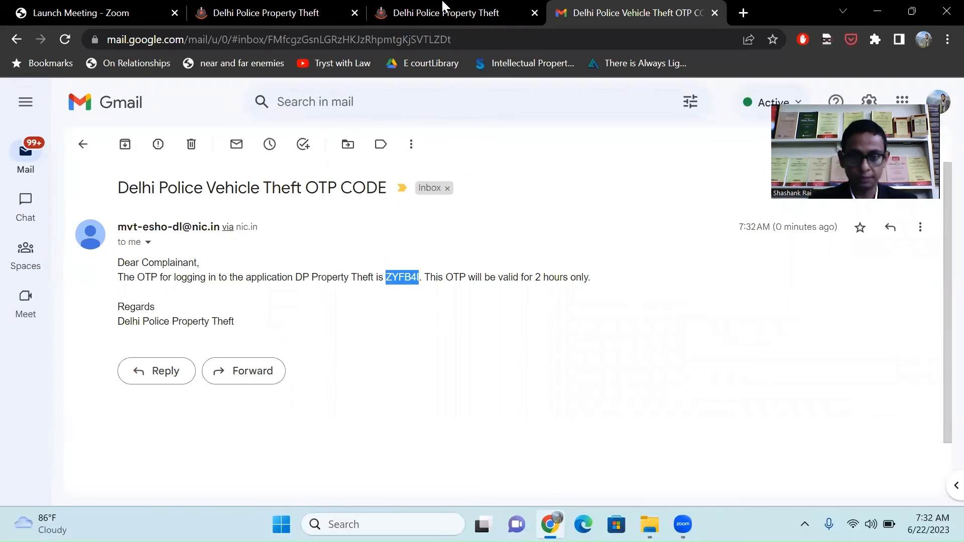
key("ctrl+shift+Tab")
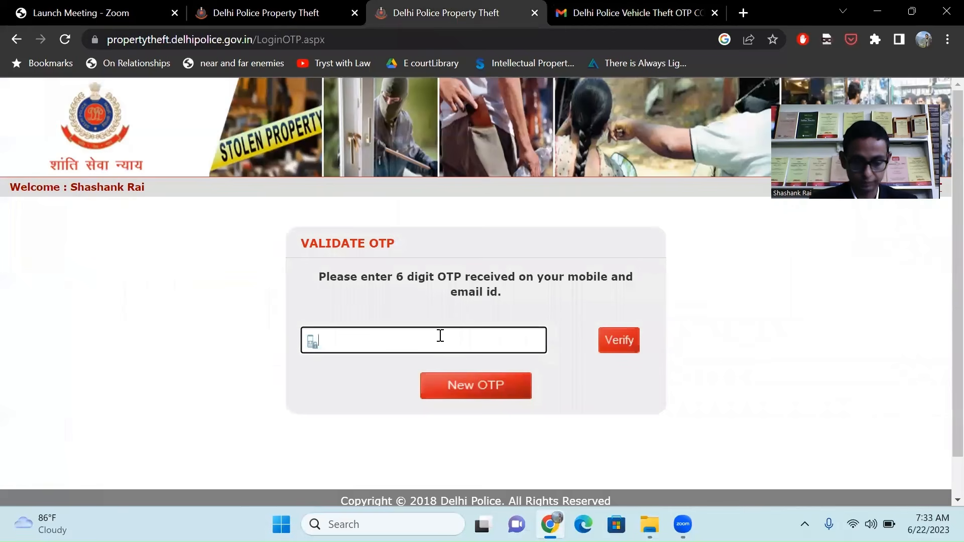
Paste the OTP to verify the login, then open the Register FIR form.
key("ctrl+v")
left_click(619, 347)
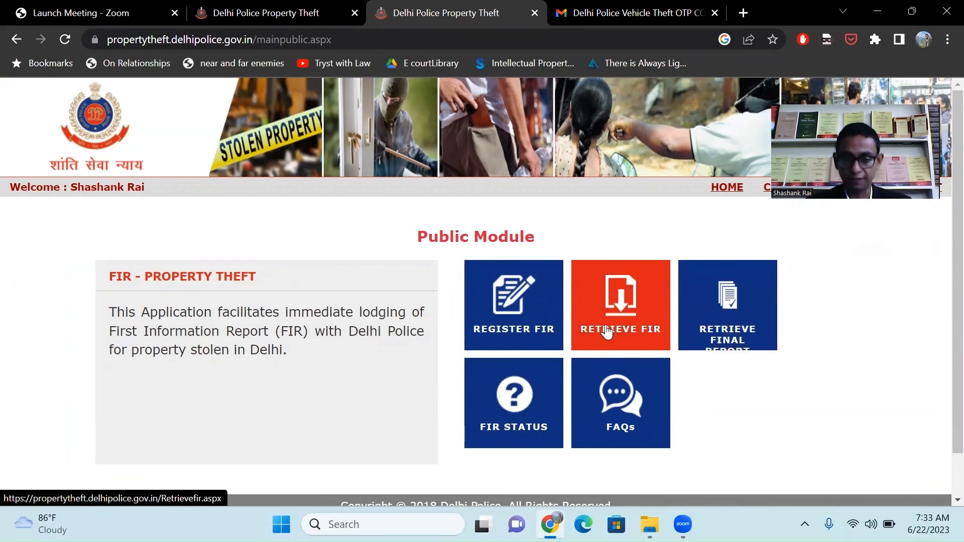
left_click(525, 311)
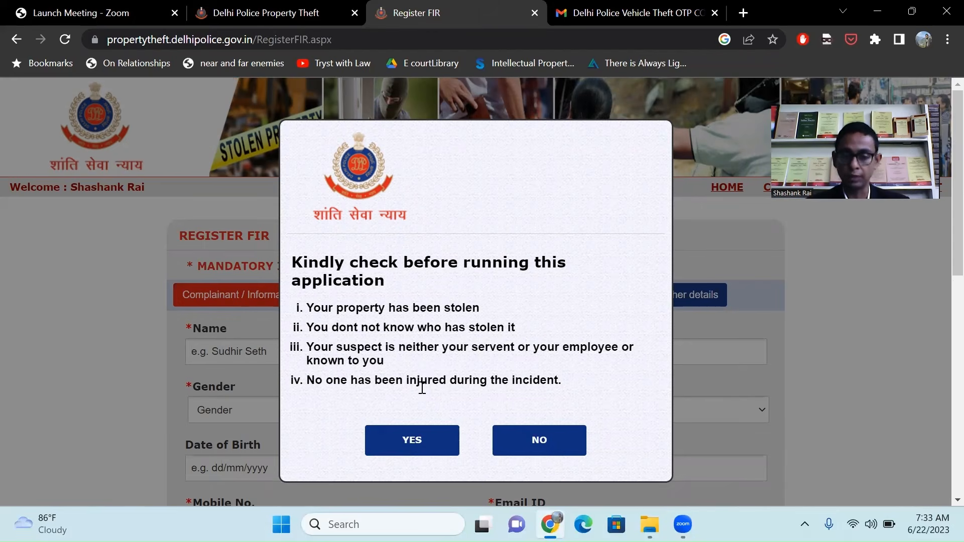
Confirm the eligibility checklist with YES and answer No to the suspect-known and injury questions.
left_click(405, 441)
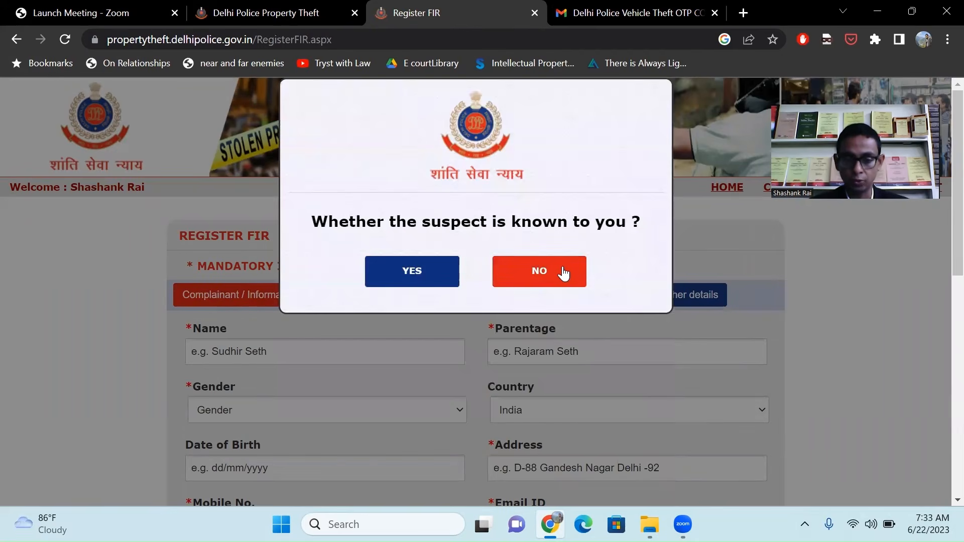
left_click(563, 270)
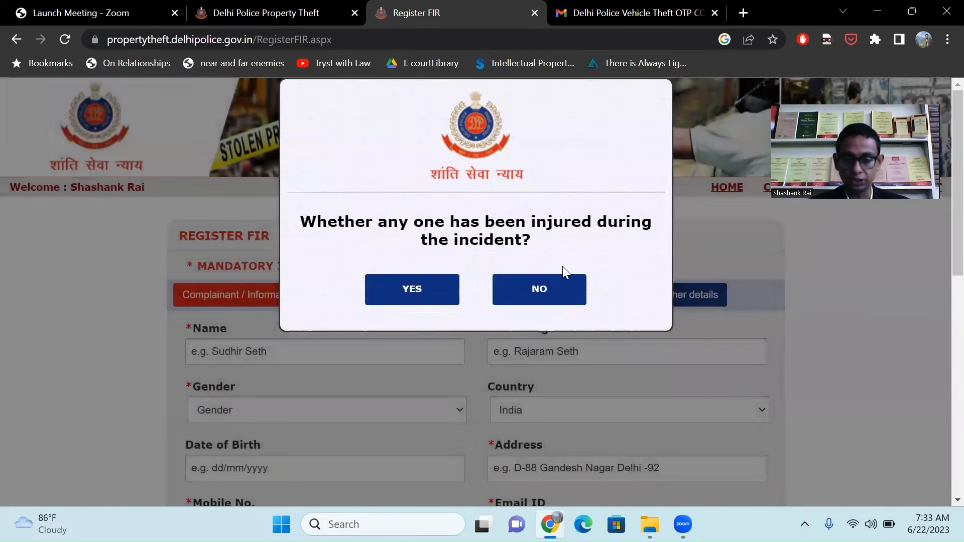
left_click(551, 295)
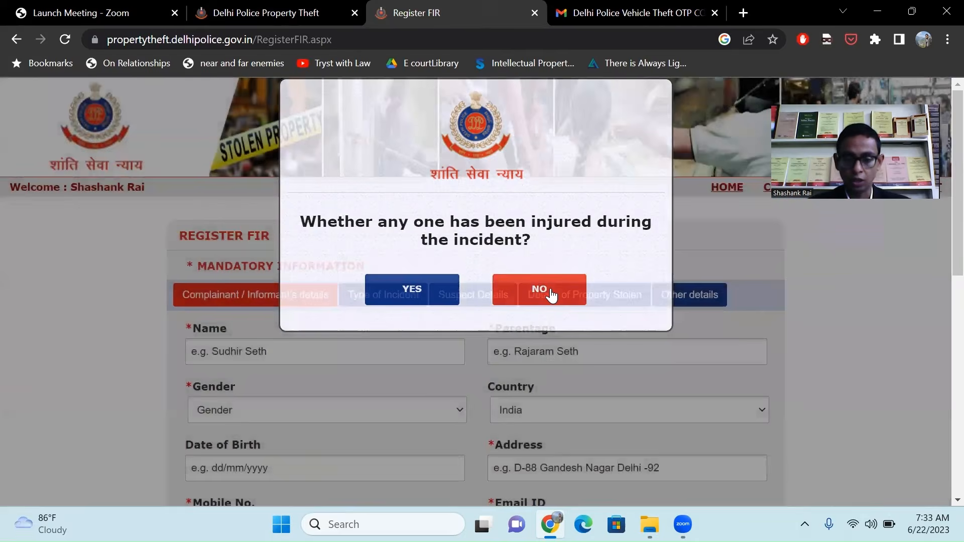
scroll(383, 382, "down", 1)
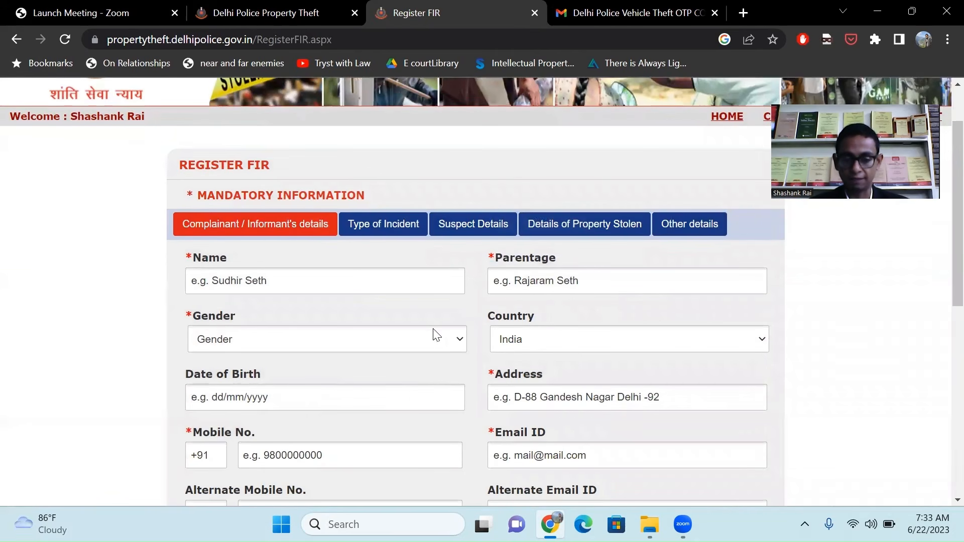
scroll(508, 394, "down", 1)
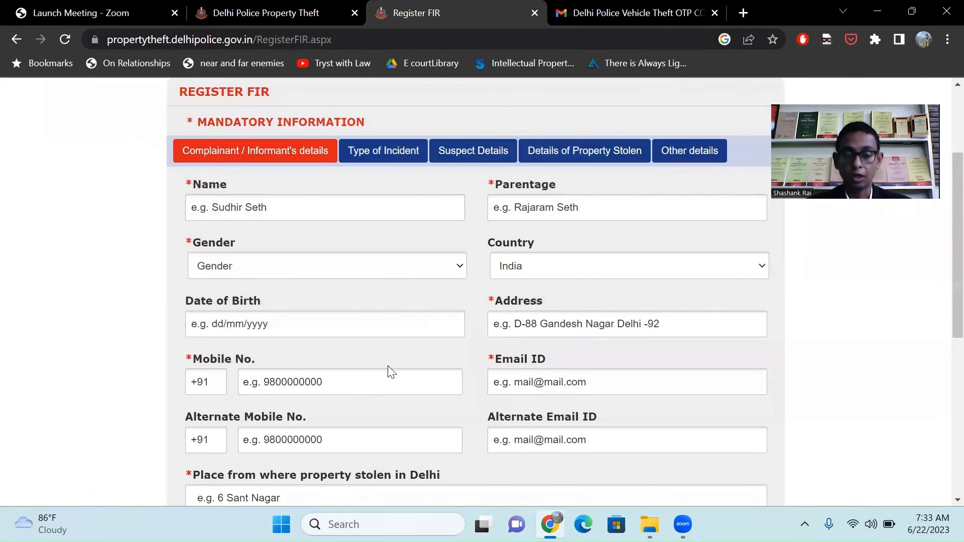
scroll(336, 385, "down", 2)
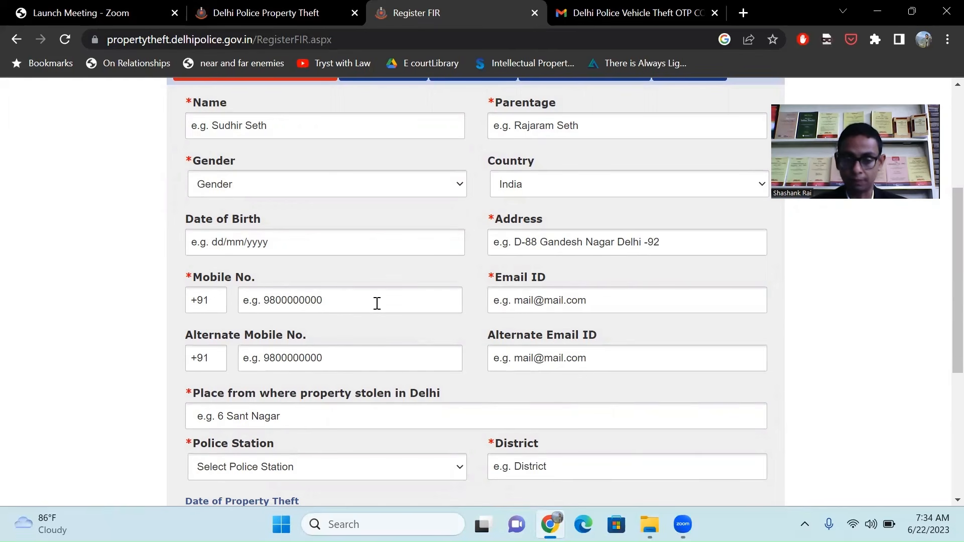
scroll(404, 310, "down", 1)
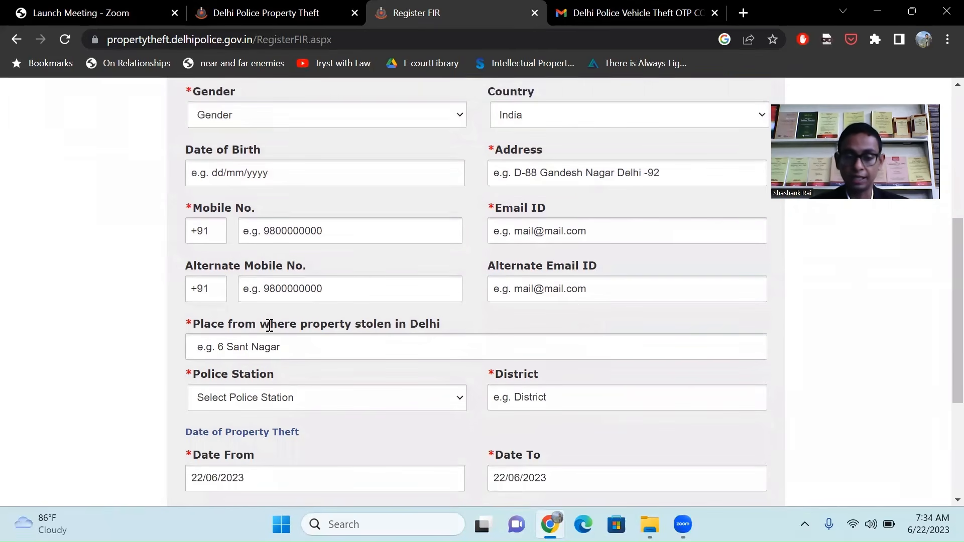
scroll(404, 406, "down", 1)
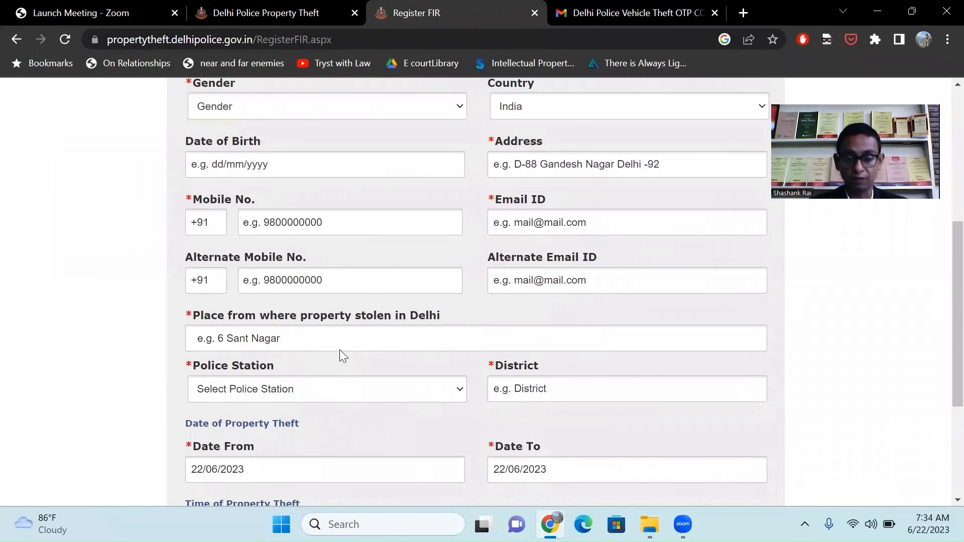
Choose KASHMIRI GATE METRO as the police station, so the district fills in as METRO.
left_click(393, 397)
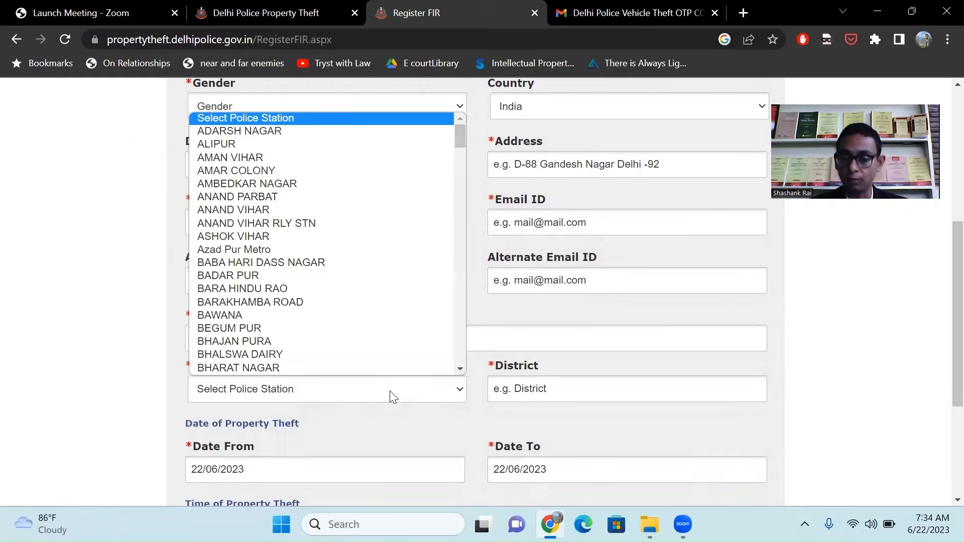
left_click(135, 295)
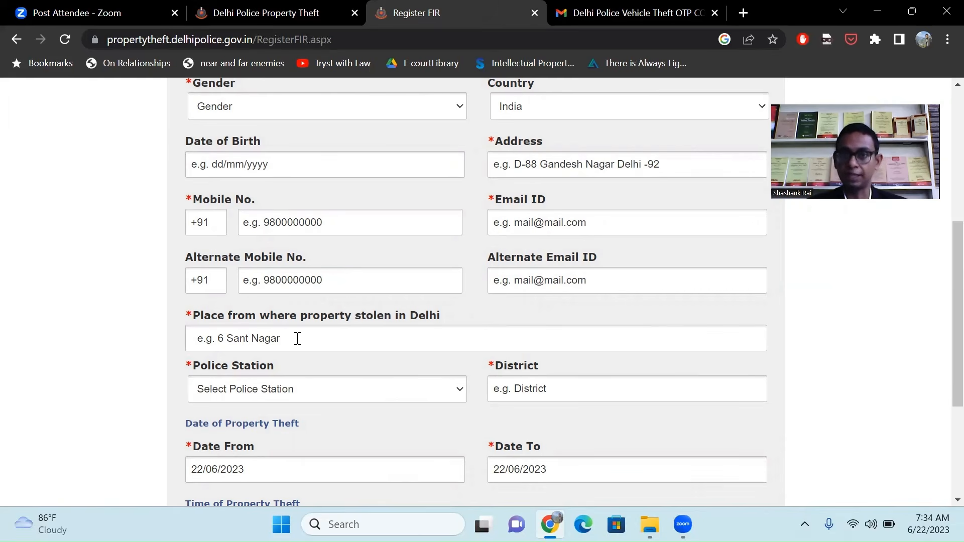
left_click(338, 396)
key("k")
key("a")
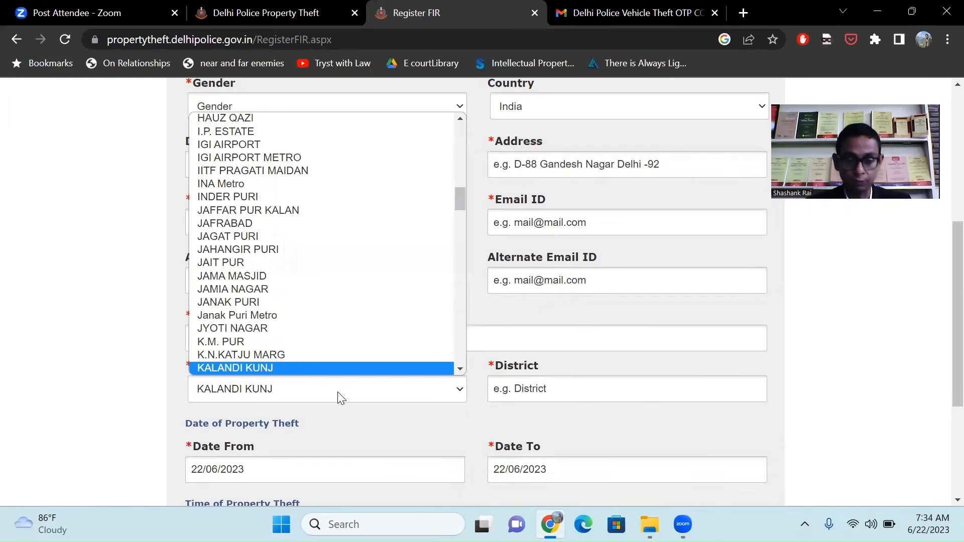
key("k")
key("a")
key("s")
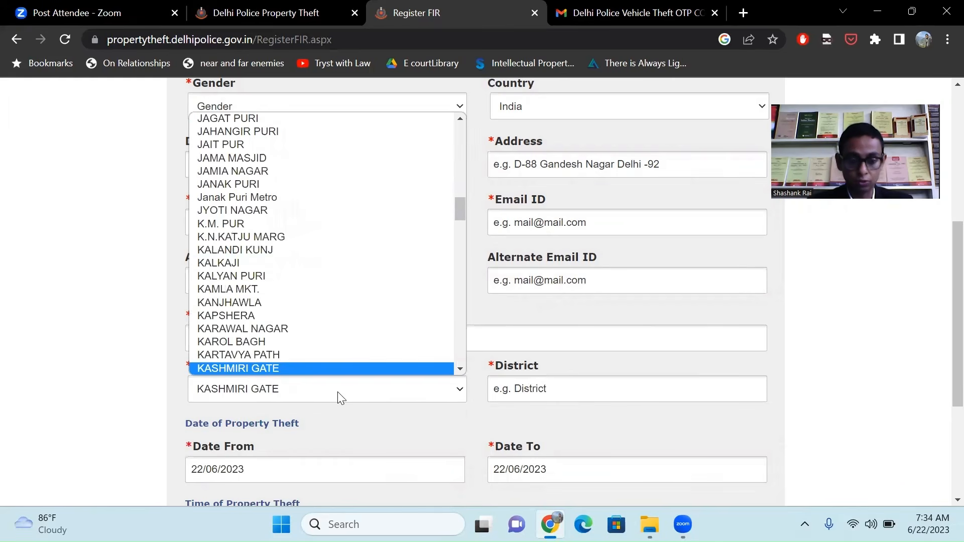
scroll(348, 324, "down", 2)
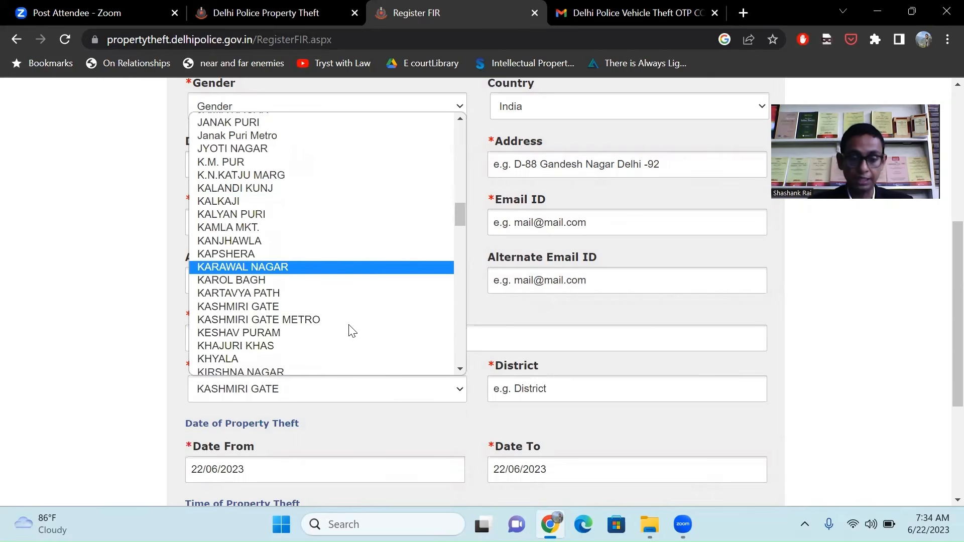
left_click(279, 320)
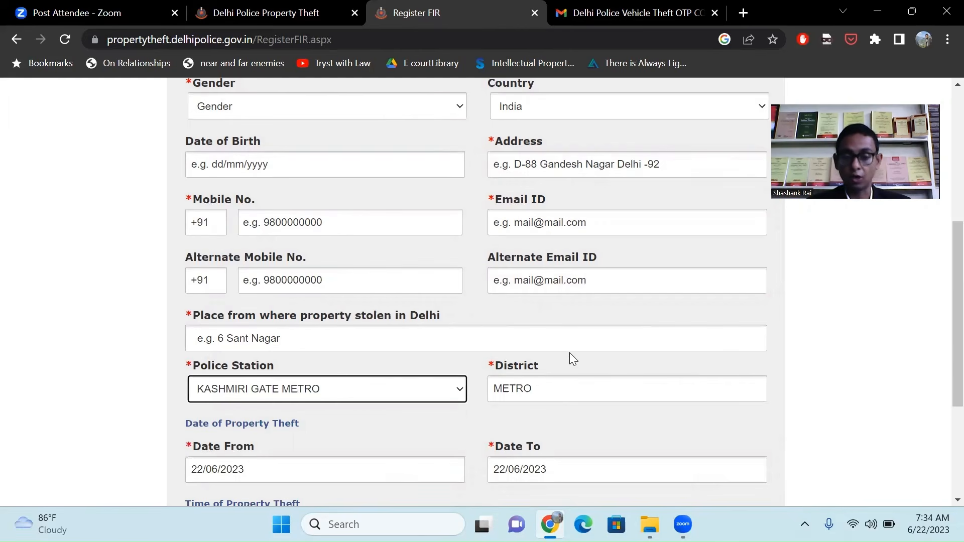
scroll(574, 377, "down", 2)
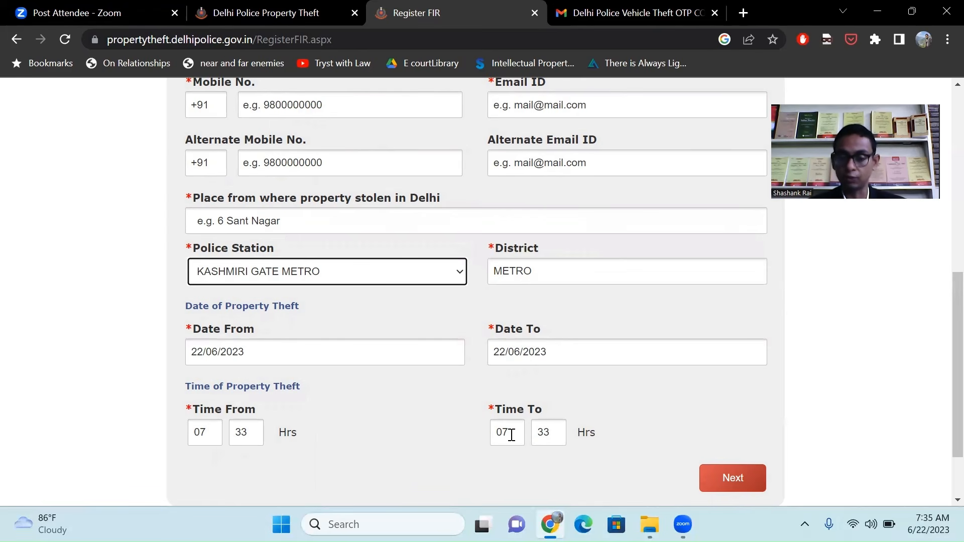
scroll(654, 441, "up", 2)
scroll(651, 436, "up", 5)
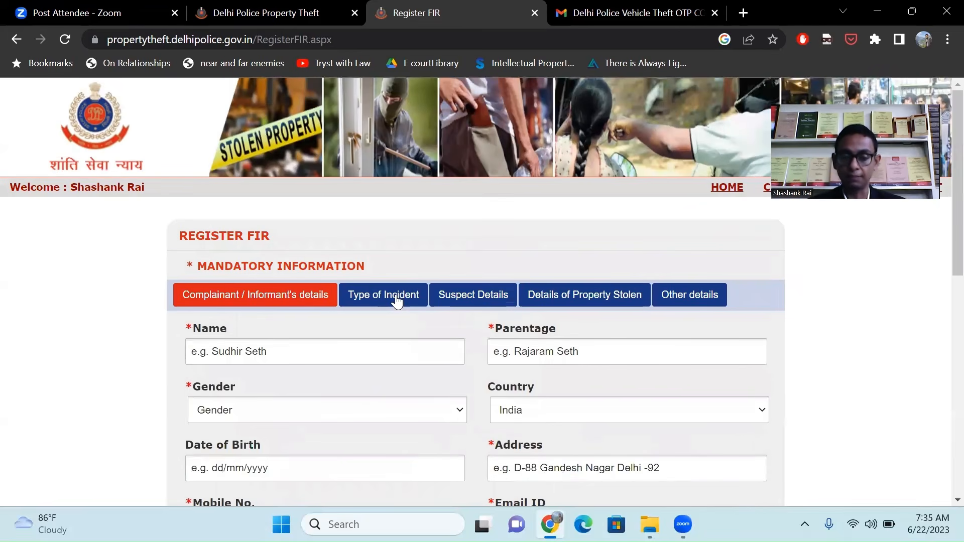
Set the incident type to Theft with Transport/Vehicle as the place of incident.
left_click(397, 301)
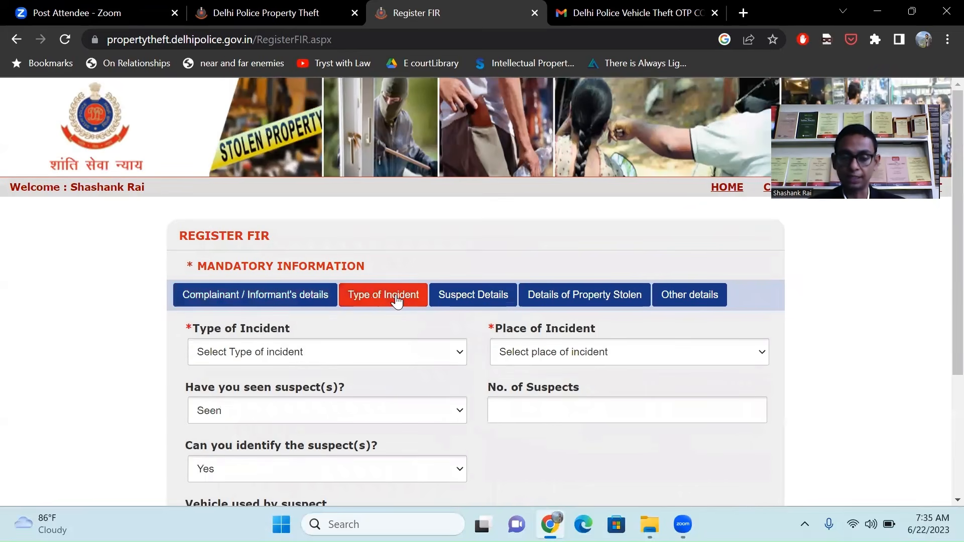
left_click(457, 352)
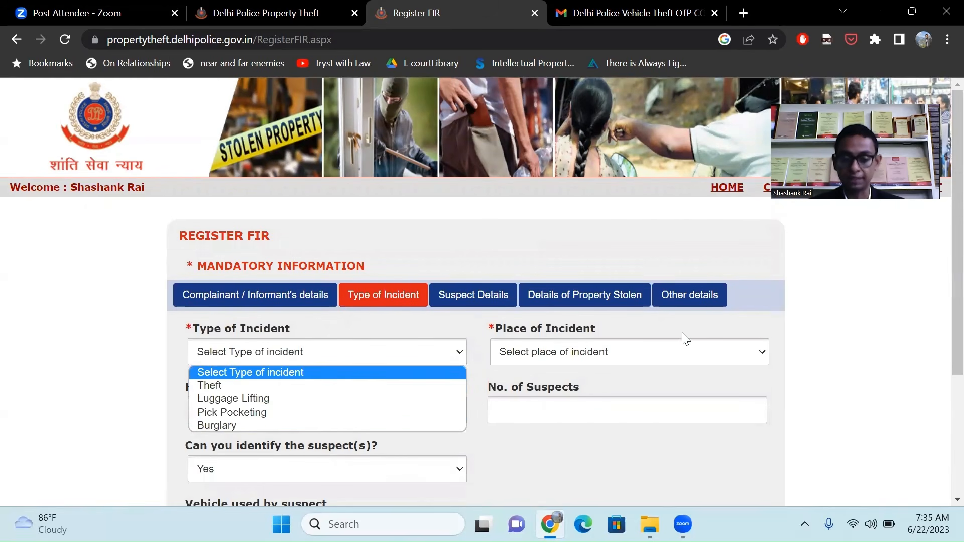
left_click(766, 323)
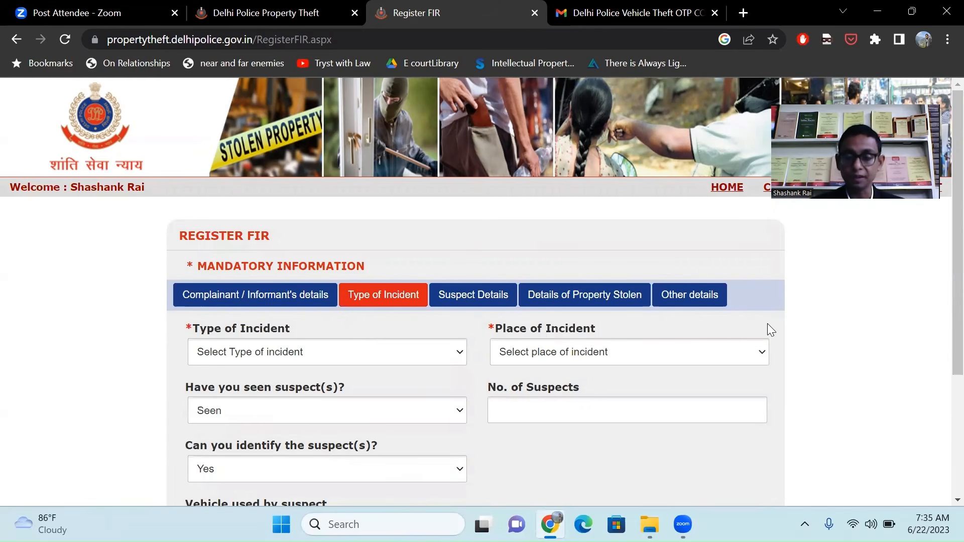
left_click(718, 354)
left_click(435, 354)
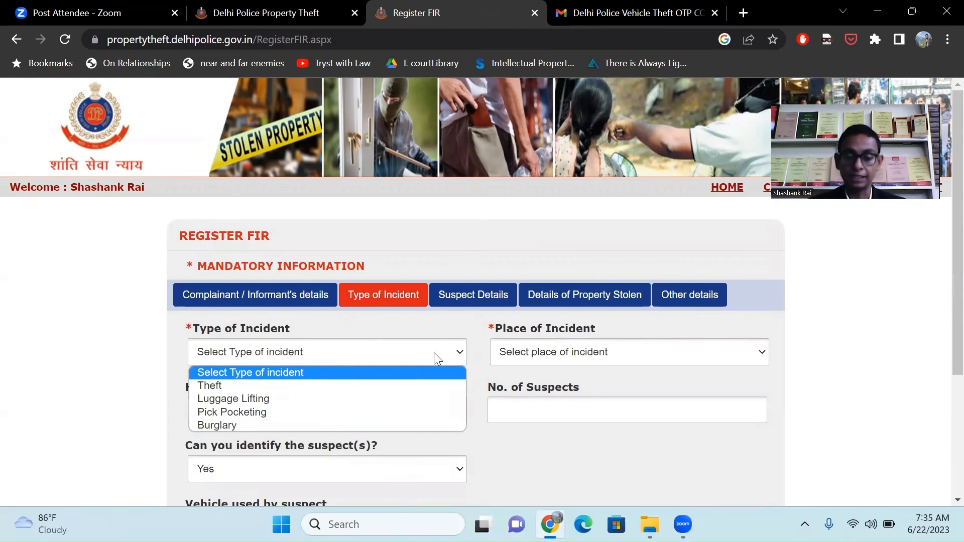
left_click(406, 384)
left_click(650, 353)
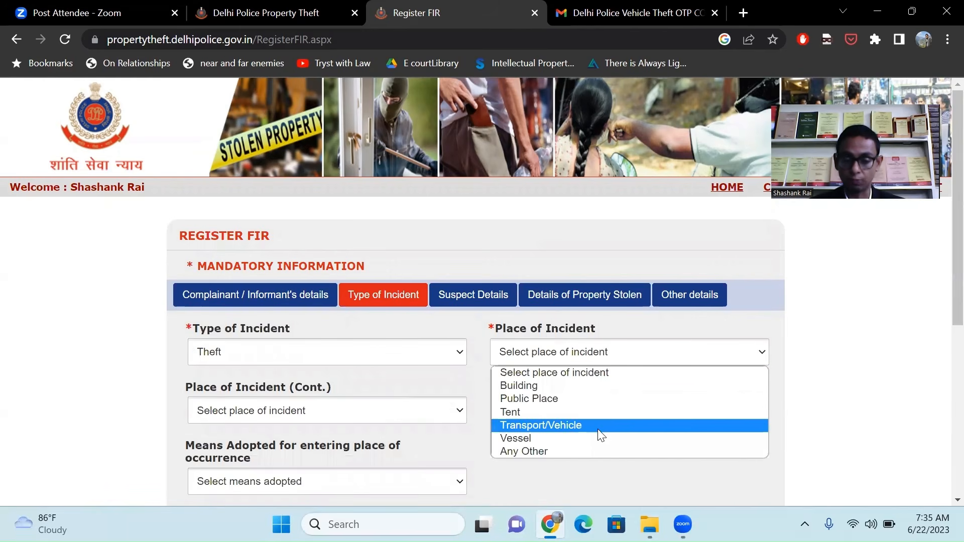
left_click(598, 429)
Narrow the specific place to Metro and set the suspect's vehicle to Any Other.
scroll(597, 429, "down", 1)
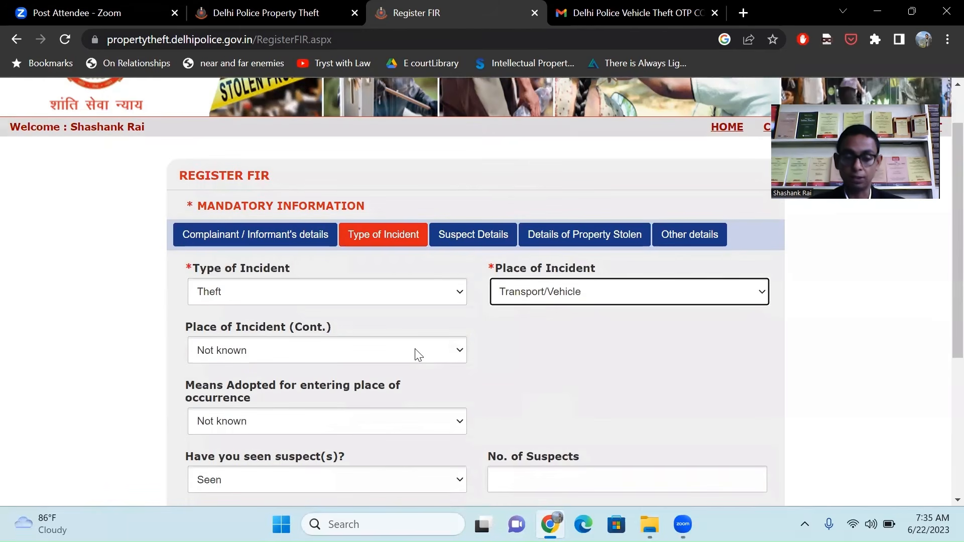
left_click(415, 353)
left_click(334, 252)
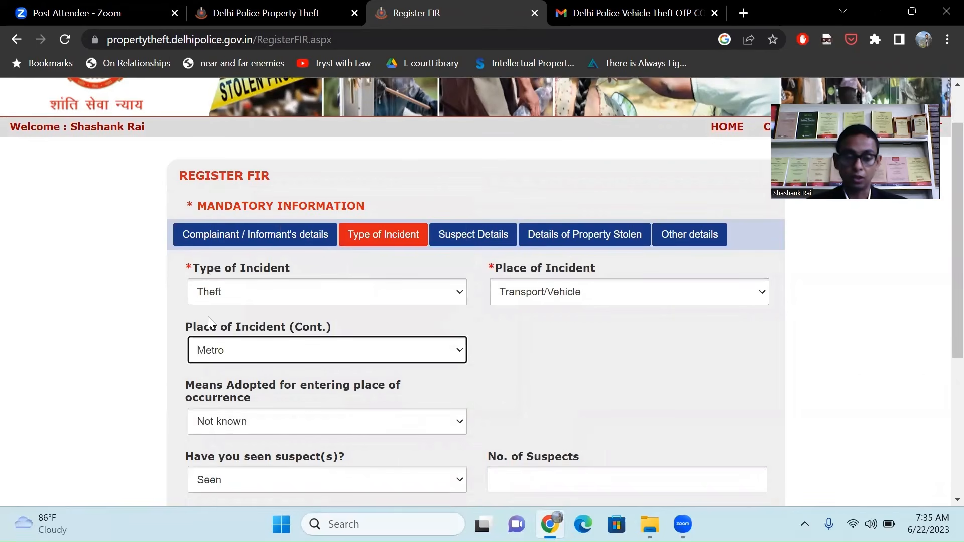
scroll(146, 351, "down", 3)
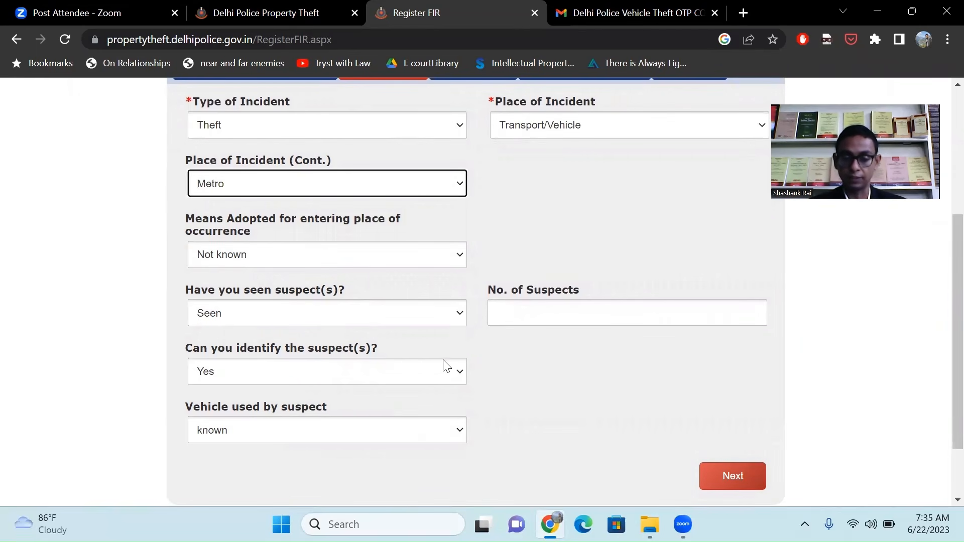
left_click(436, 432)
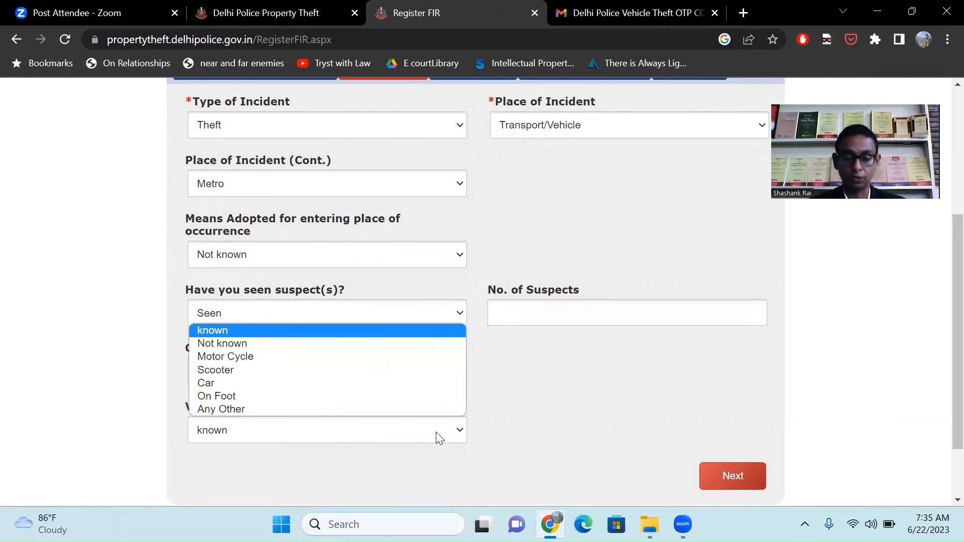
left_click(391, 409)
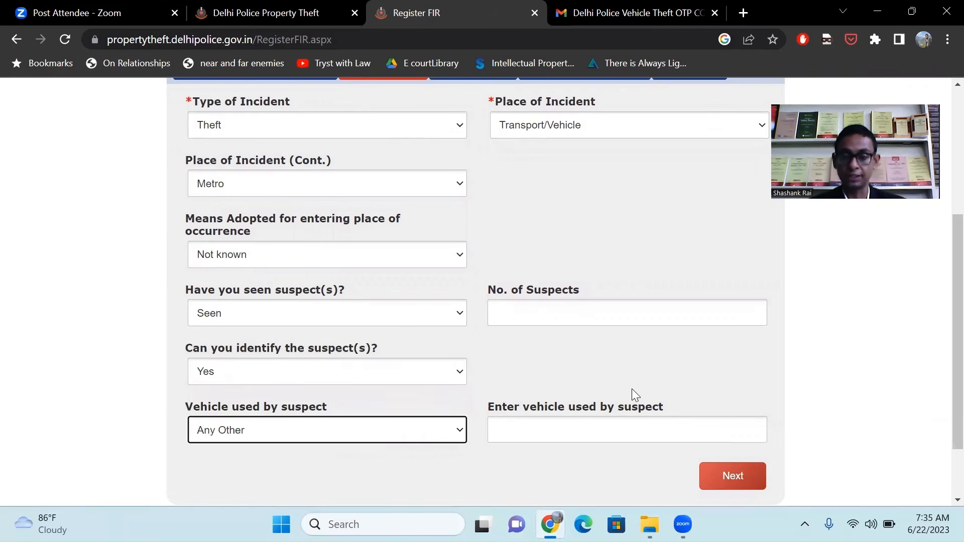
scroll(632, 389, "up", 5)
Choose Mobile as the stolen article in the Details of Property Stolen section.
left_click(494, 289)
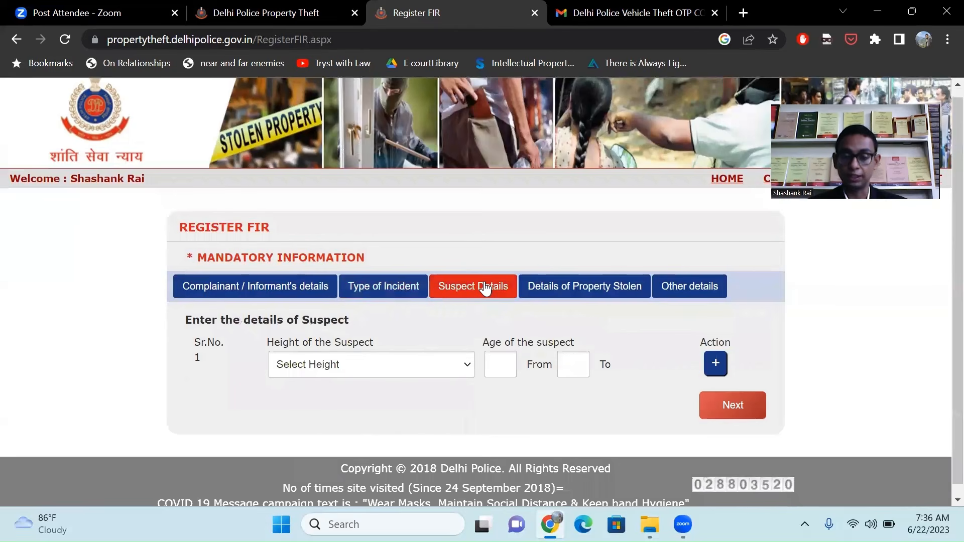
left_click(592, 292)
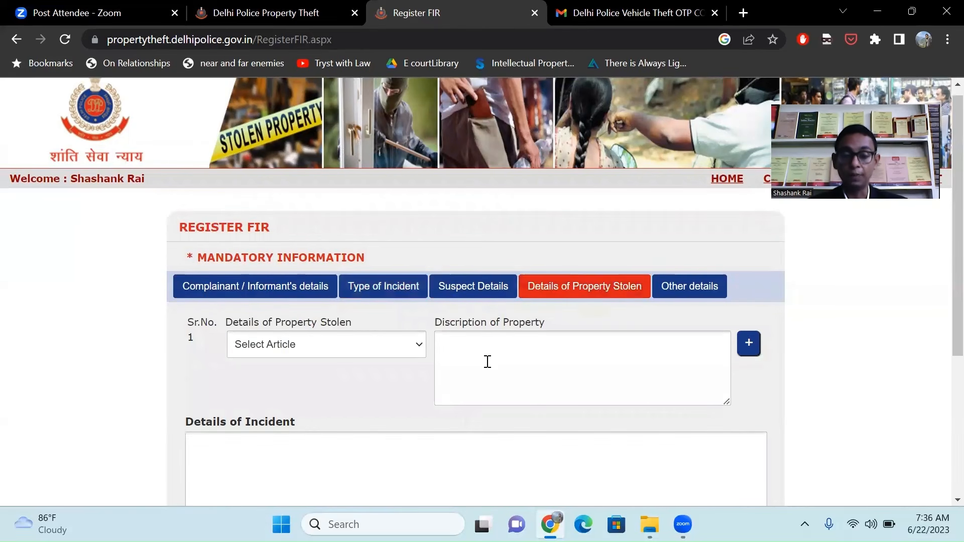
left_click(411, 346)
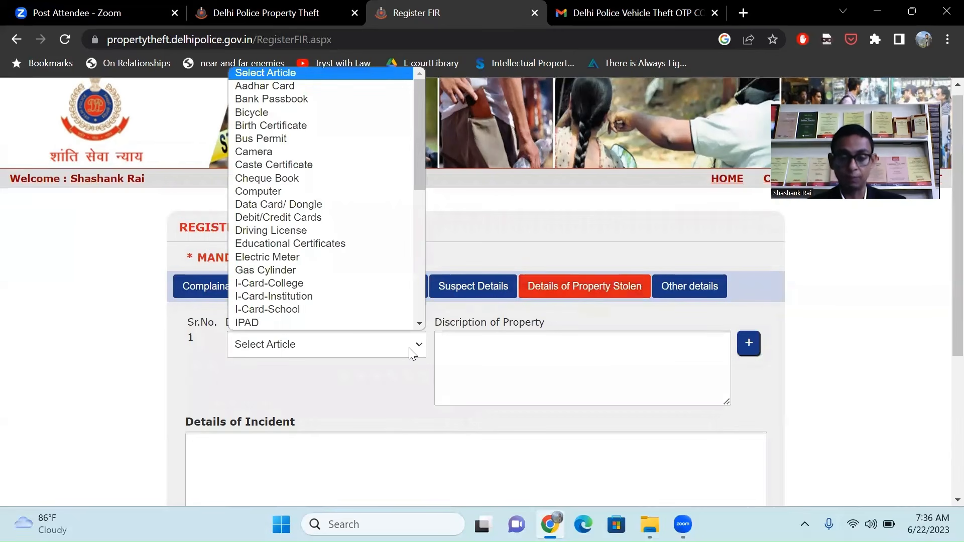
scroll(380, 290, "down", 3)
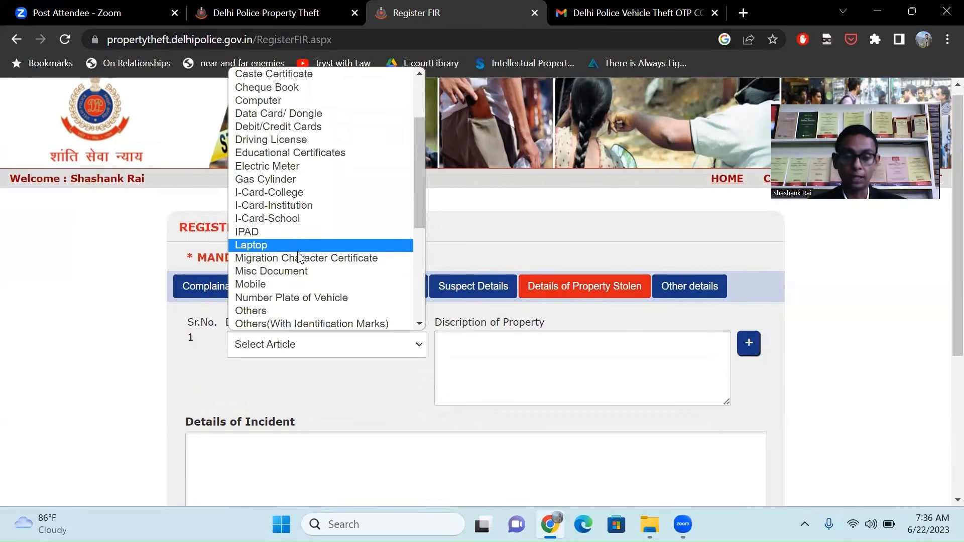
left_click(307, 285)
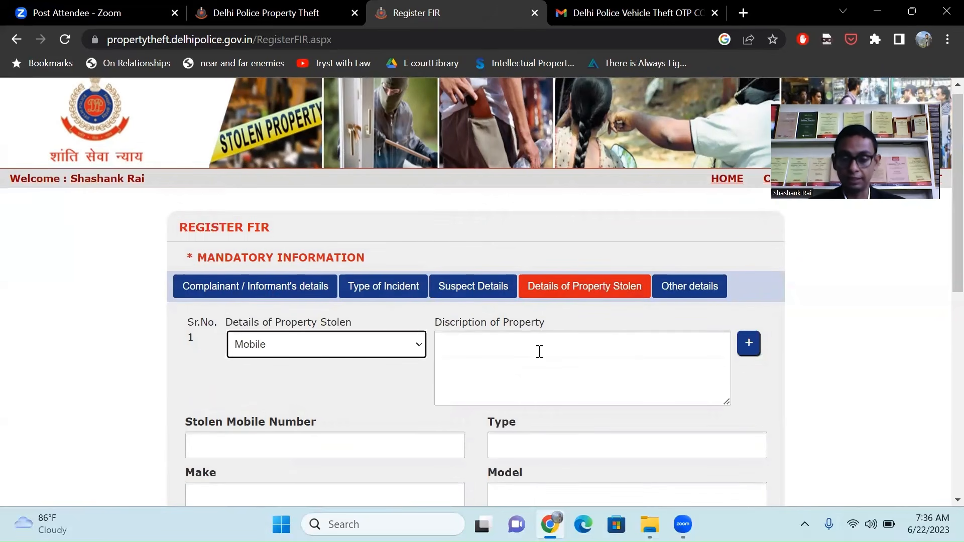
Scroll through the mobile number, SIM and IMEI fields down to the Details of Incident box.
scroll(538, 352, "down", 1)
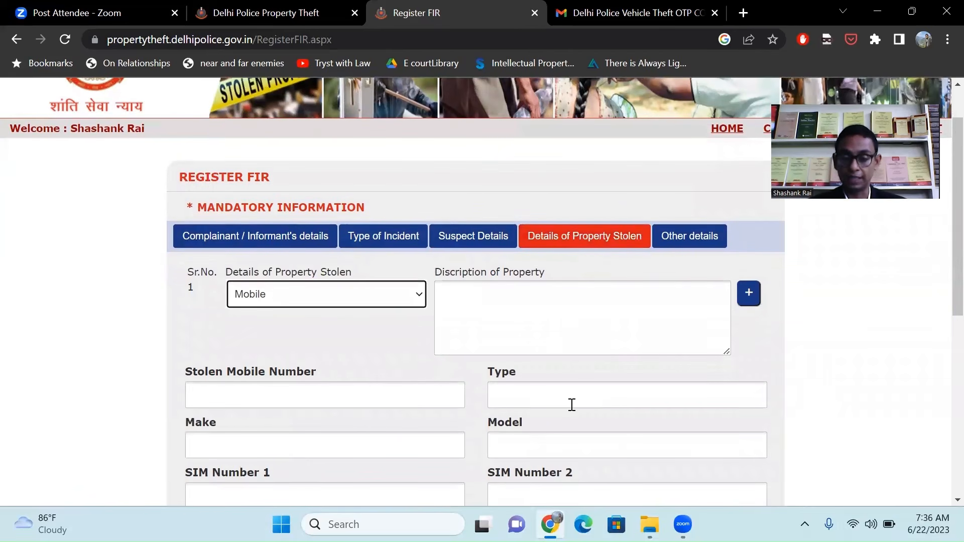
scroll(571, 405, "down", 3)
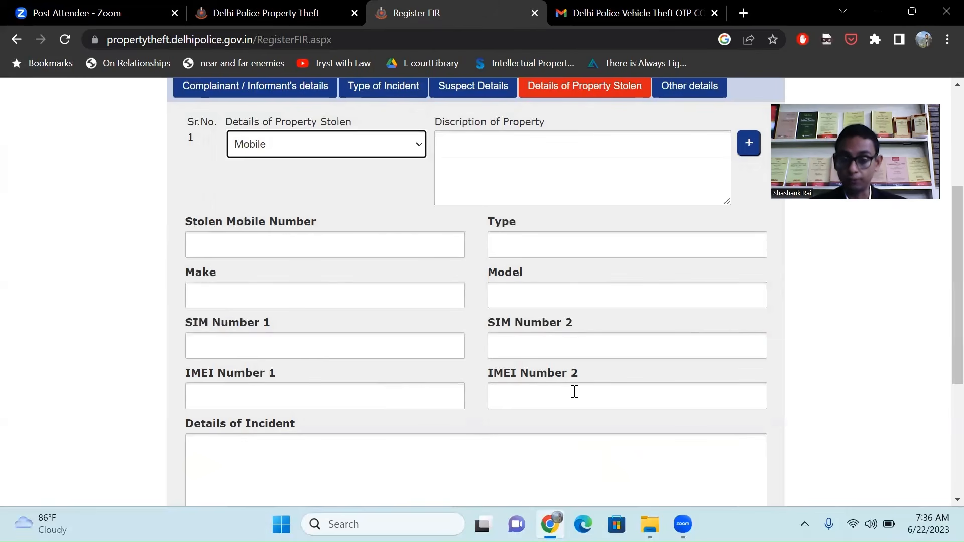
scroll(469, 402, "down", 2)
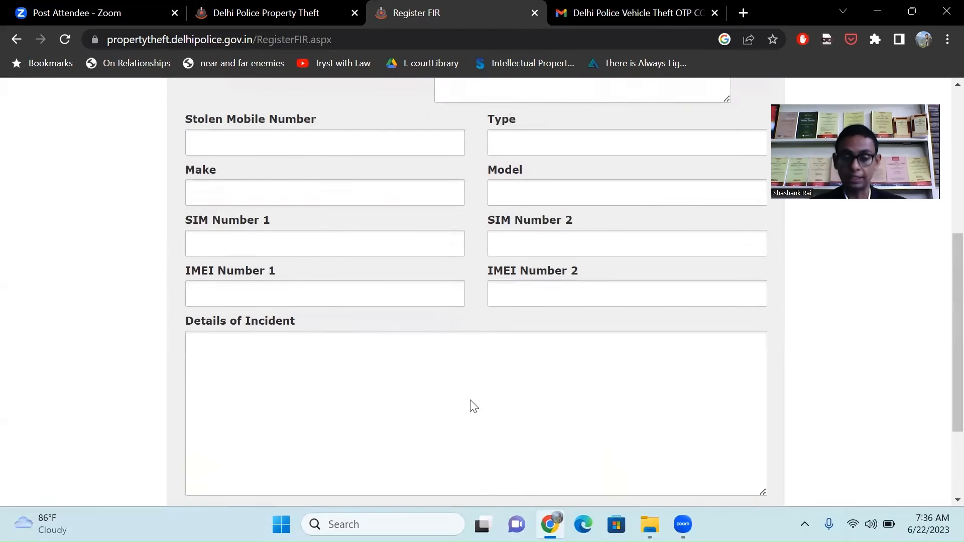
left_click(333, 341)
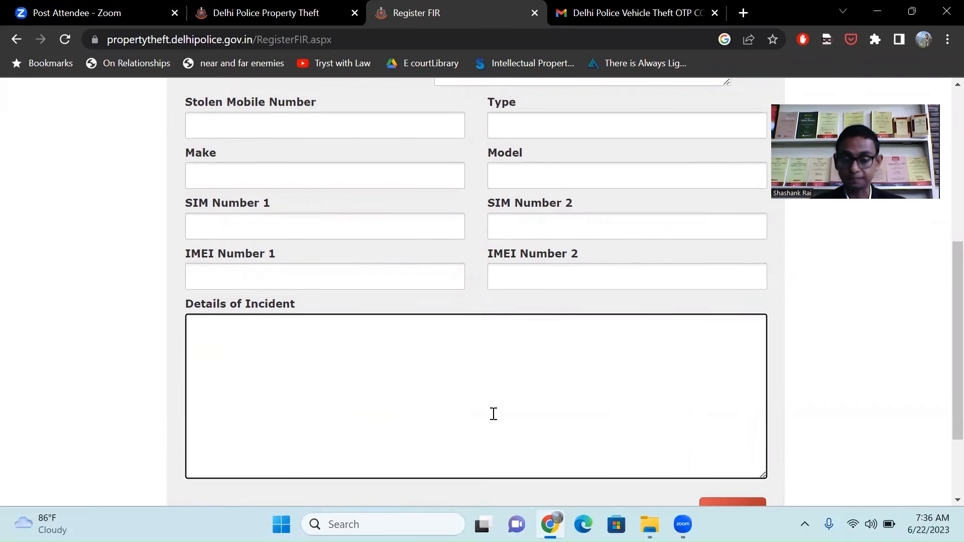
scroll(492, 414, "down", 2)
scroll(492, 416, "up", 5)
scroll(494, 416, "down", 1)
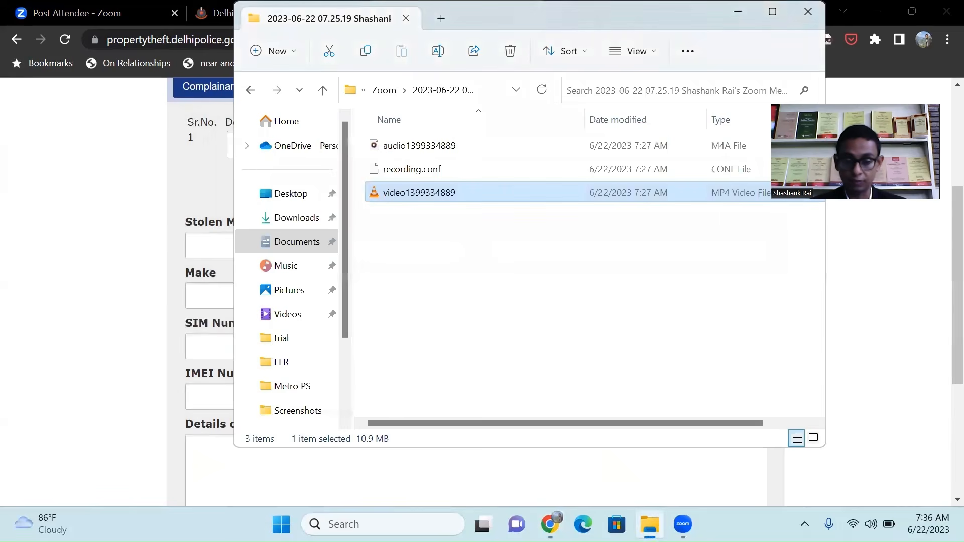
Open the Metro PS folder and select the FIR for mobile lost Word file, then return to the FIR form.
left_click(300, 390)
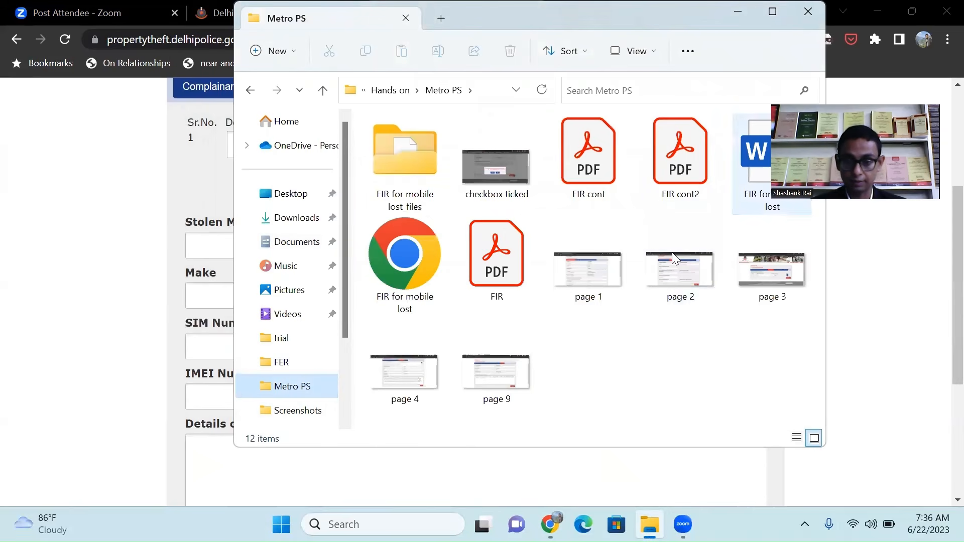
left_click(756, 166)
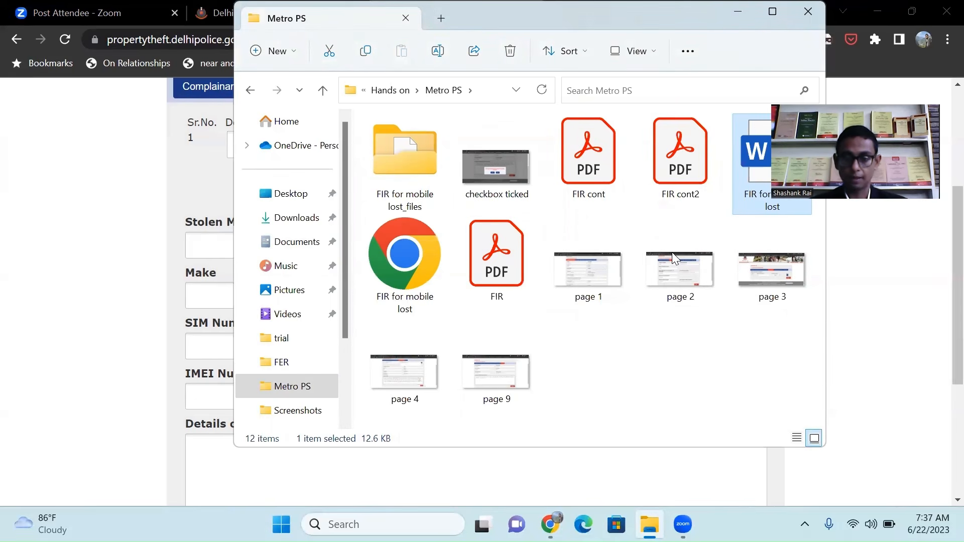
left_click(106, 305)
scroll(105, 304, "up", 3)
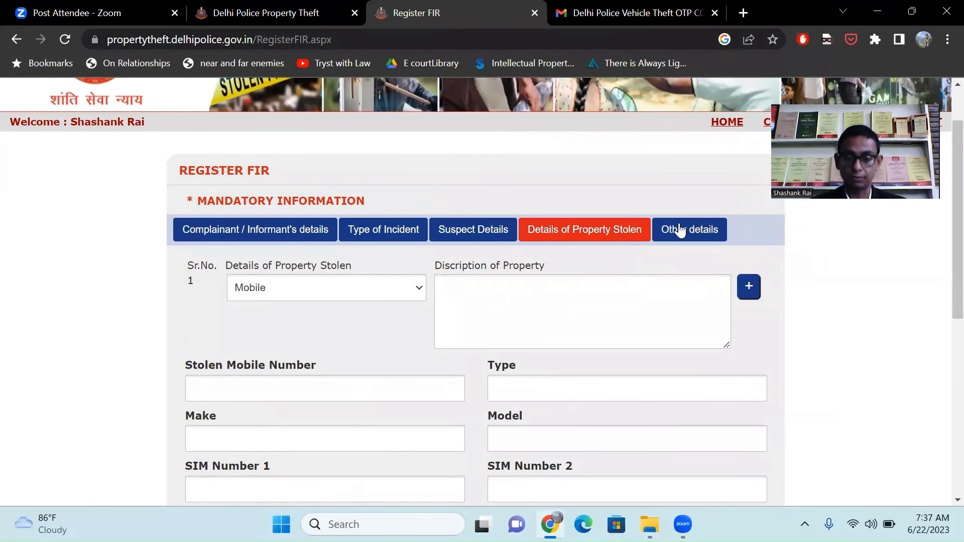
Show the Other details section and scroll through its passport, occupation and ID proof fields.
left_click(677, 229)
scroll(375, 336, "down", 1)
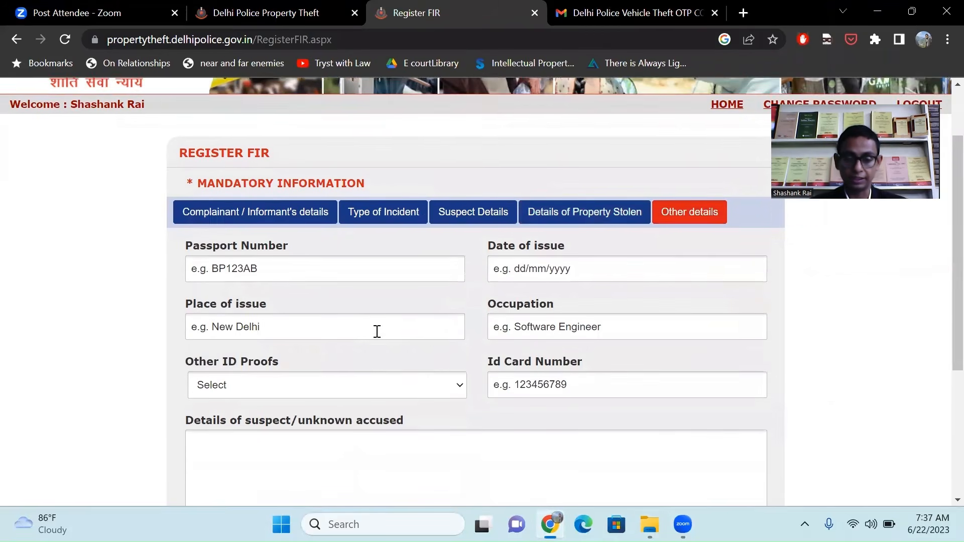
scroll(375, 336, "up", 2)
scroll(378, 336, "up", 1)
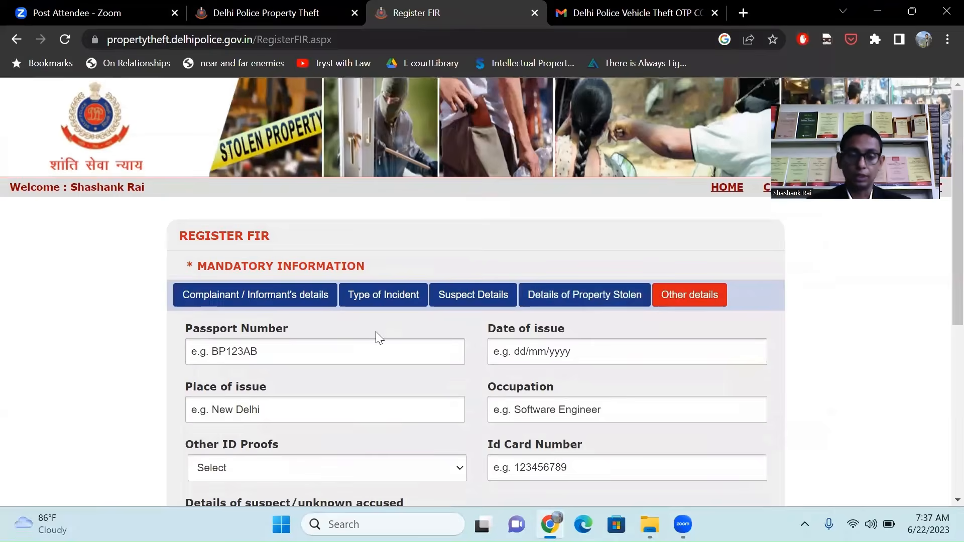
scroll(377, 337, "down", 3)
scroll(377, 334, "up", 3)
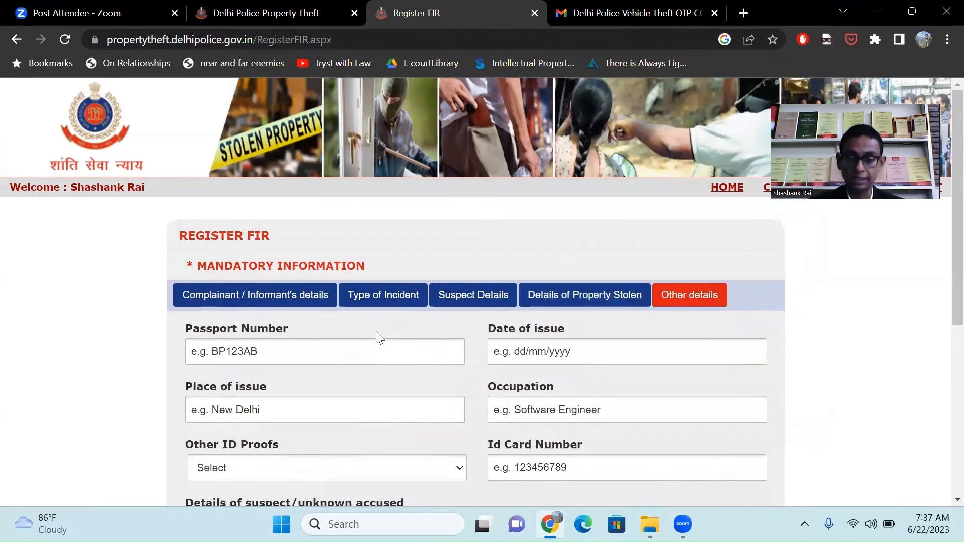
scroll(376, 337, "down", 6)
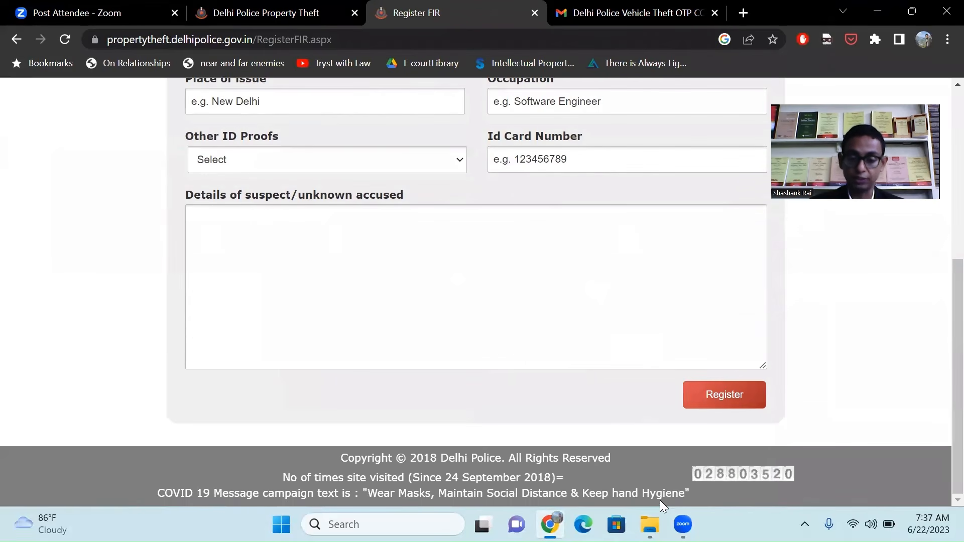
Read the FIR for mobile lost document, then select checkbox ticked in the Metro PS folder.
left_click(633, 524)
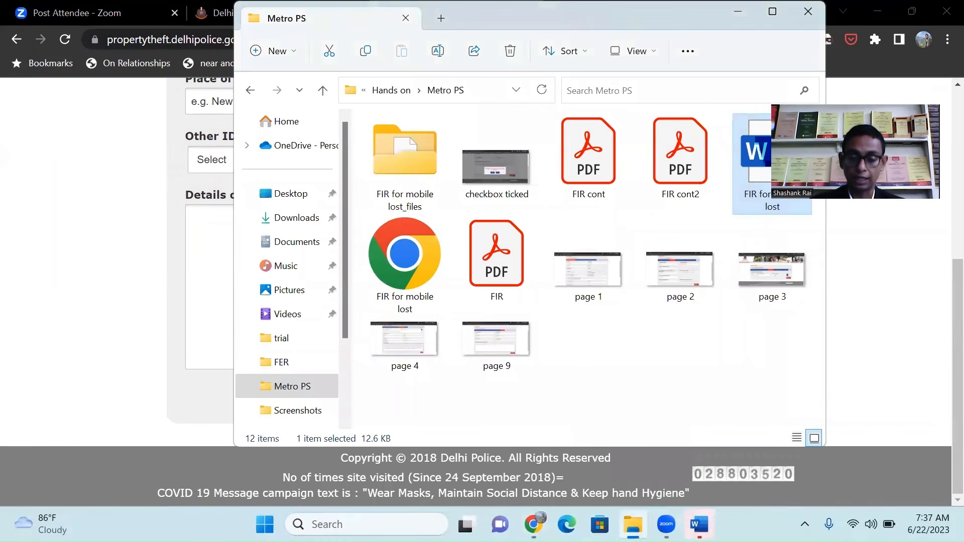
left_click(699, 524)
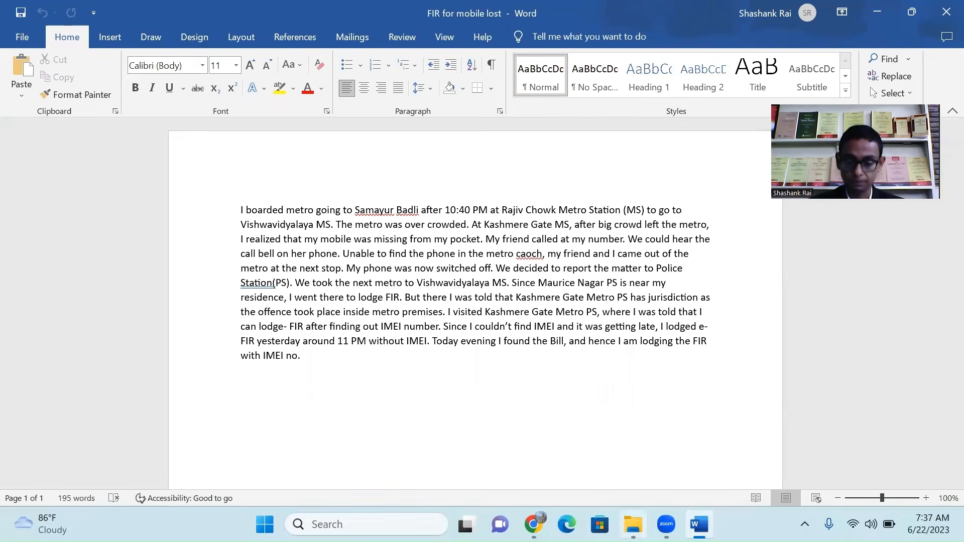
left_click(633, 524)
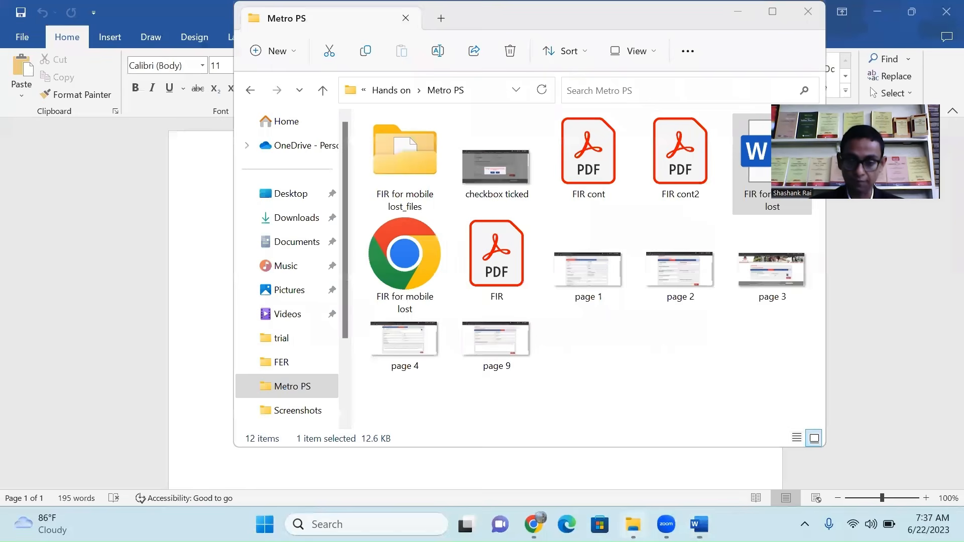
left_click(506, 137)
View checkbox ticked.png in Photos, then bring the Metro PS folder back up.
double_click(505, 133)
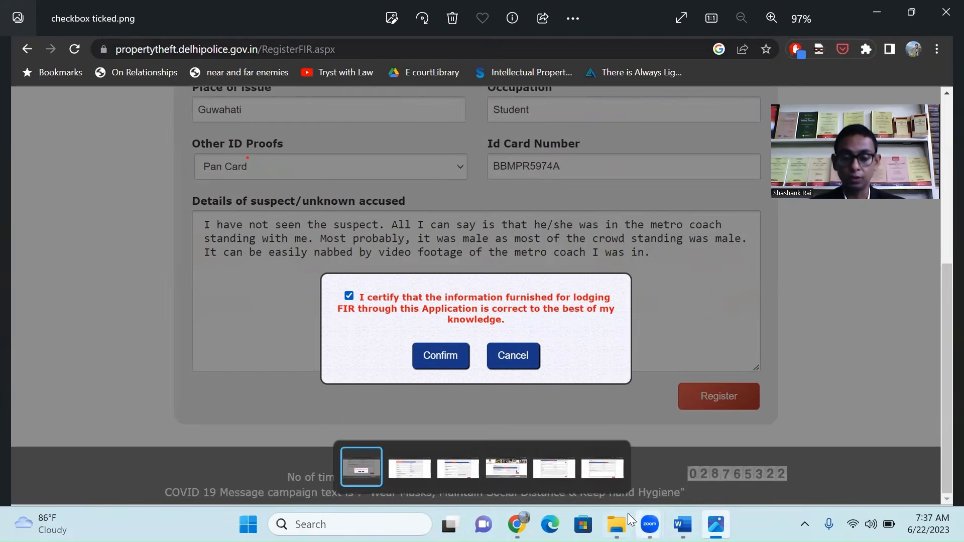
left_click(616, 524)
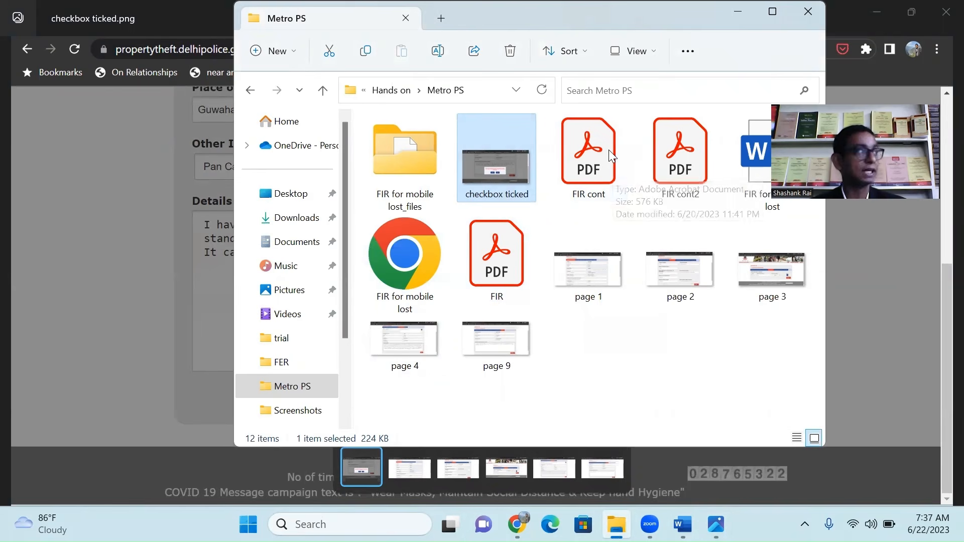
View the one-page First Information Report in FIR.pdf, then bring the Metro PS folder back up.
left_click(498, 272)
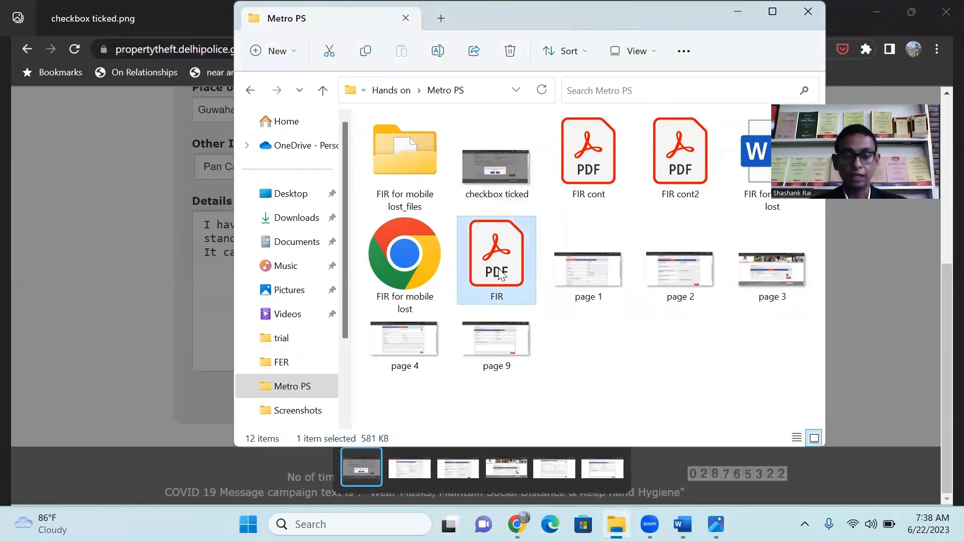
double_click(499, 272)
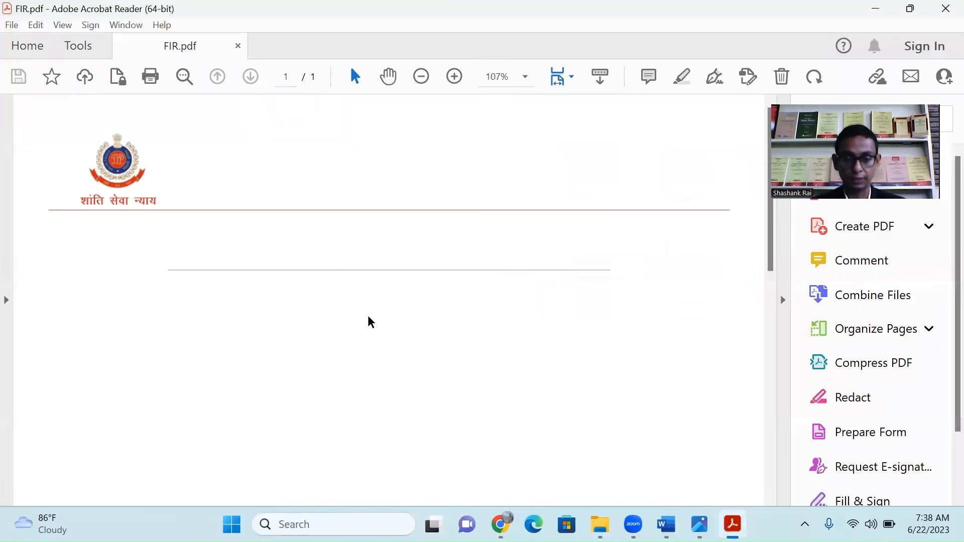
scroll(369, 321, "down", 2)
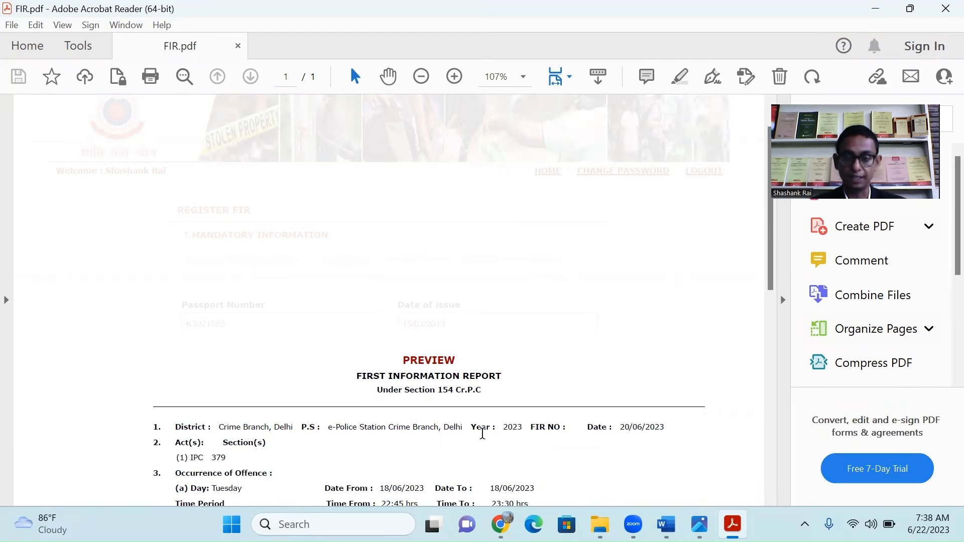
left_click(600, 524)
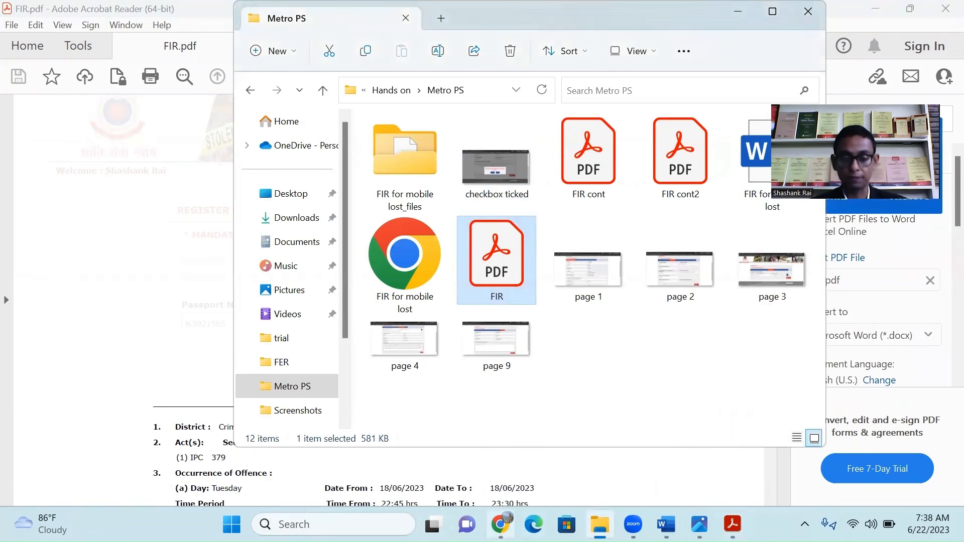
Go from Chrome's Register FIR tab back to the portal's Public Module main page.
left_click(501, 524)
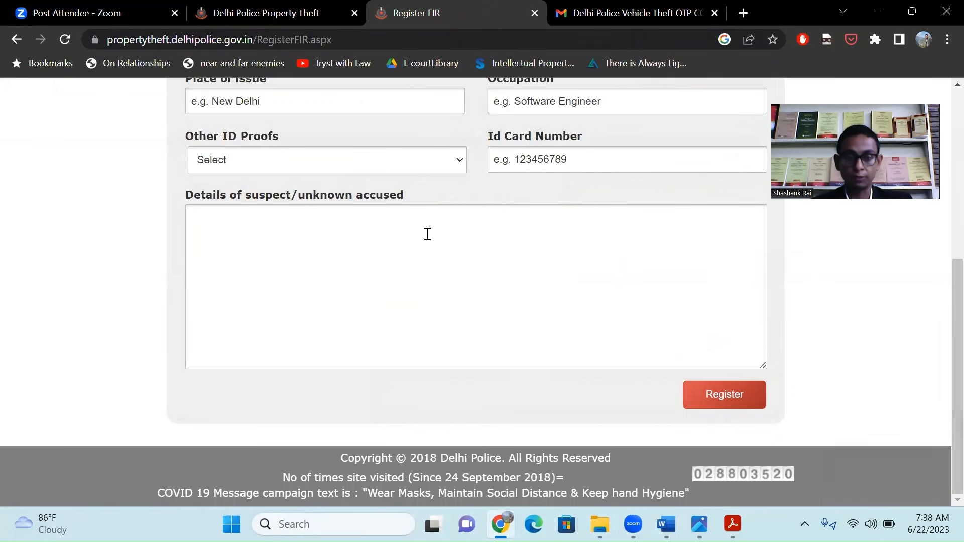
left_click(541, 251)
scroll(540, 252, "up", 5)
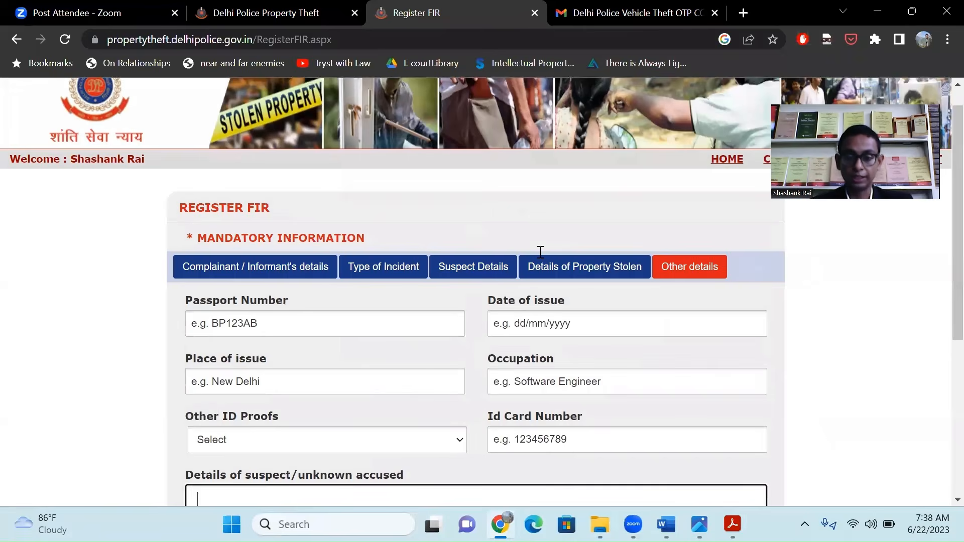
scroll(392, 254, "up", 1)
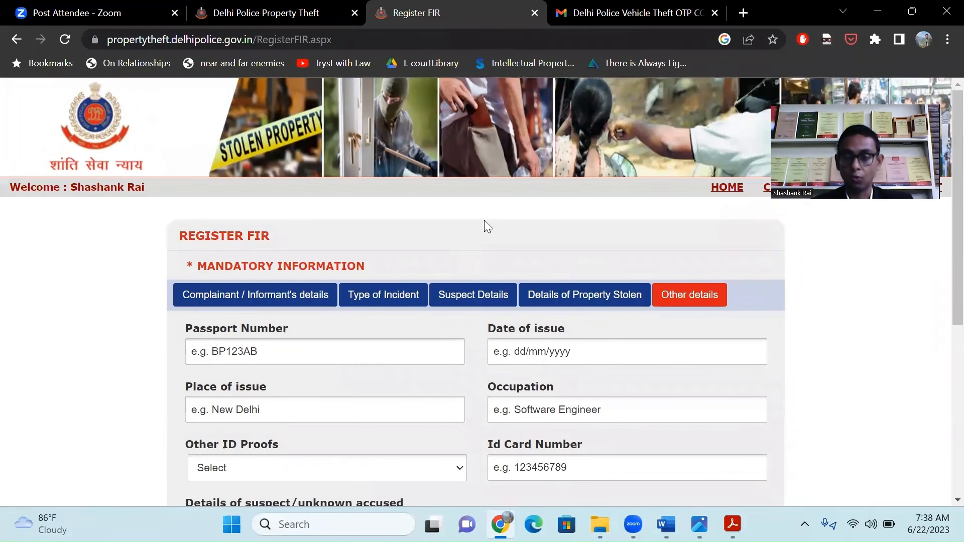
key("Tab")
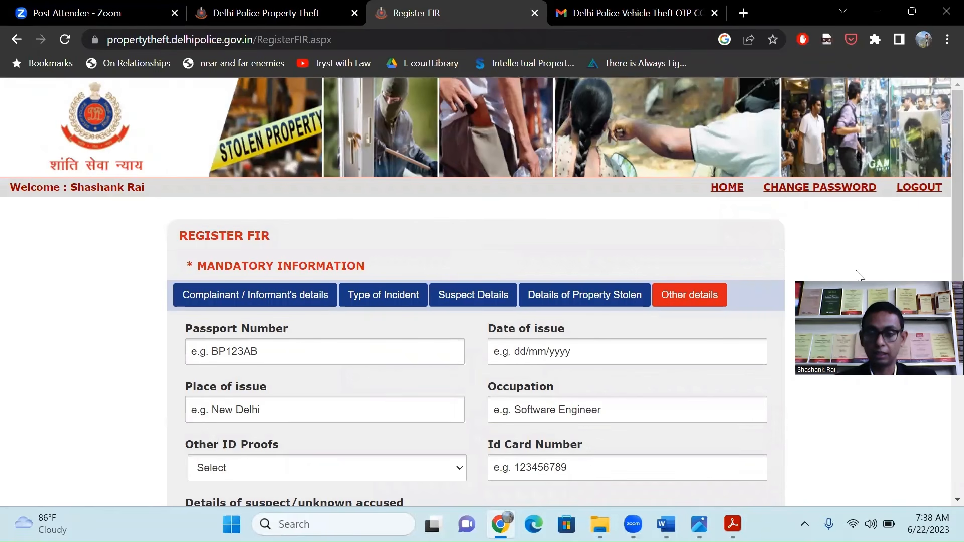
key("Return")
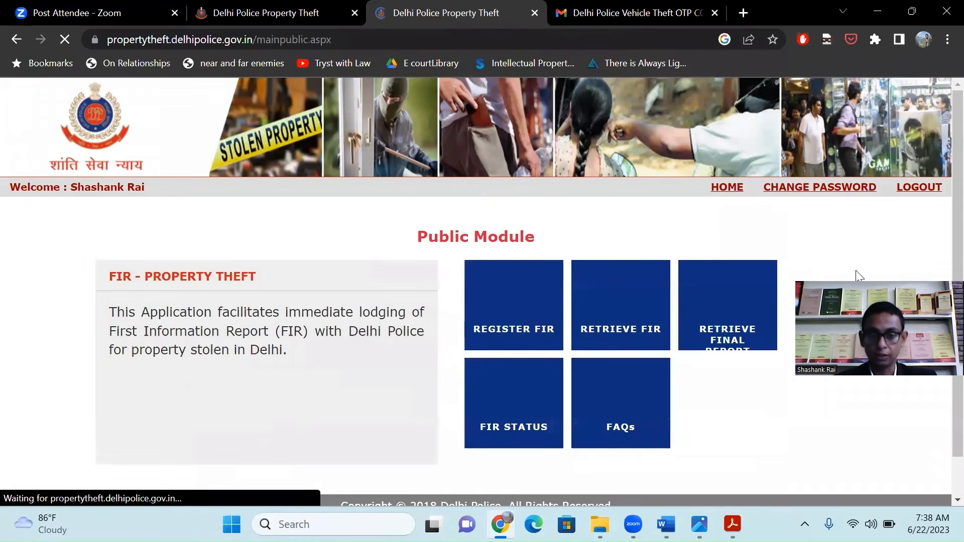
Open the Retrieve FIR tile and the 2023 FIR folder it lists.
left_click(633, 313)
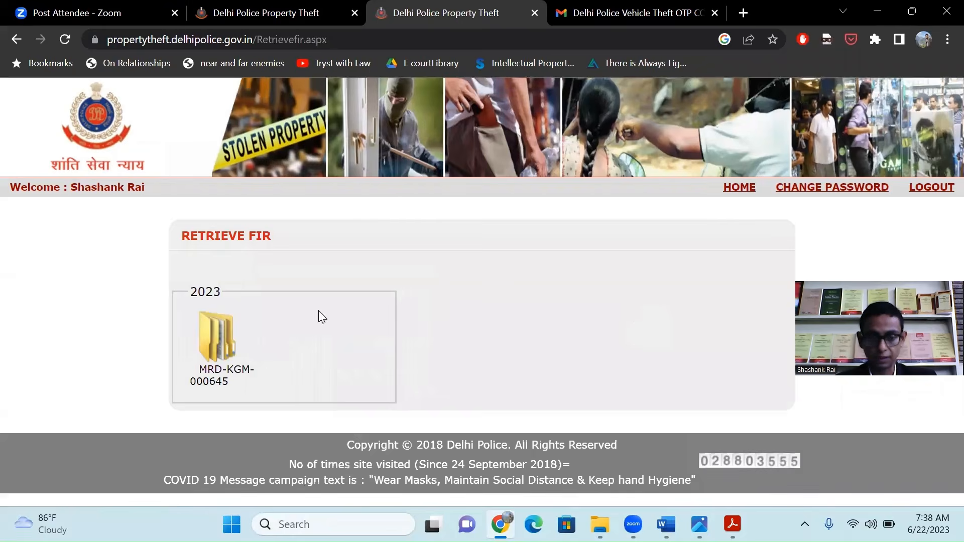
double_click(283, 347)
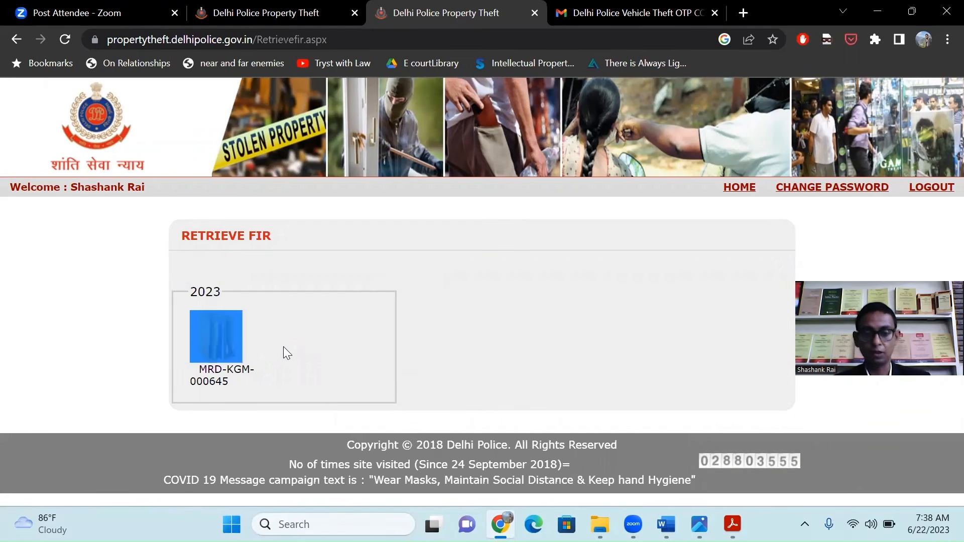
Return to the Gmail inbox and read the 'IO Information for FIR' email.
left_click(635, 12)
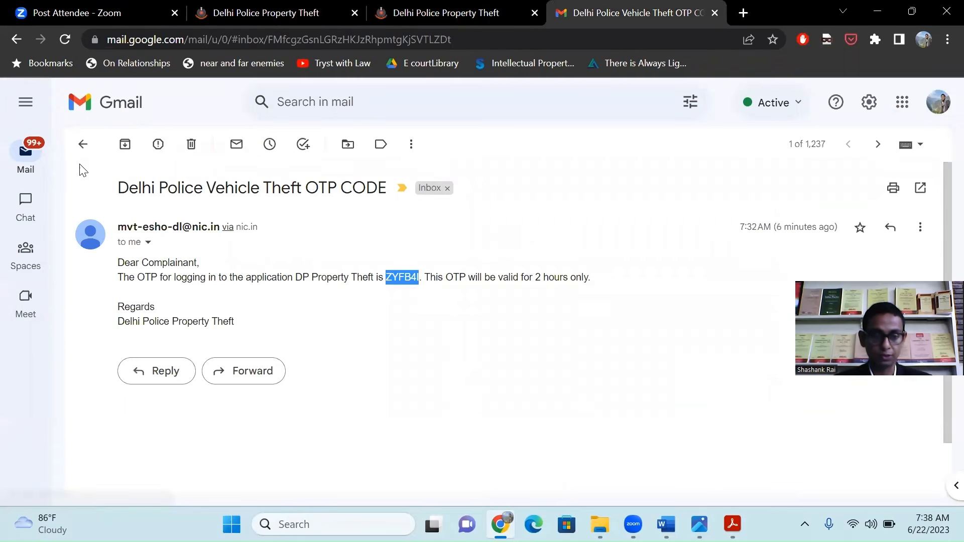
left_click(82, 145)
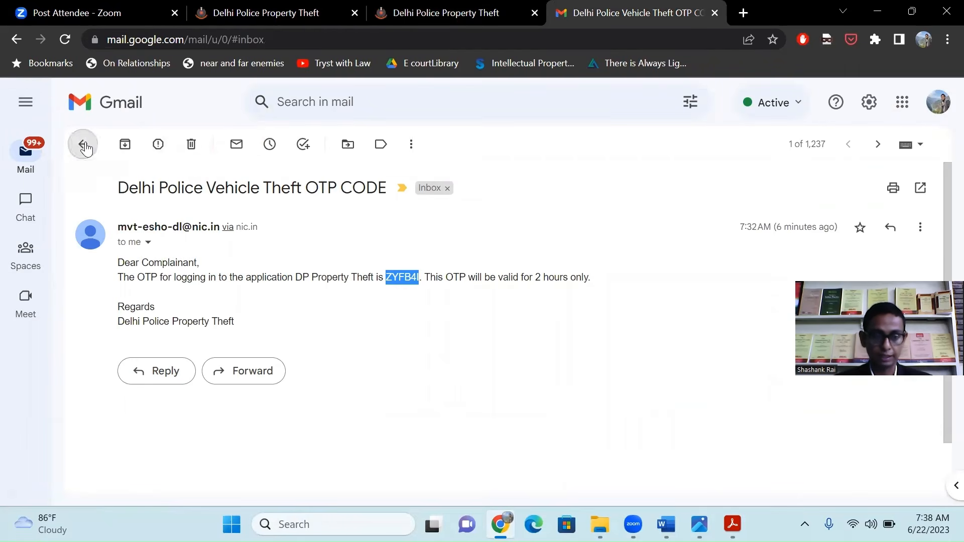
left_click(333, 249)
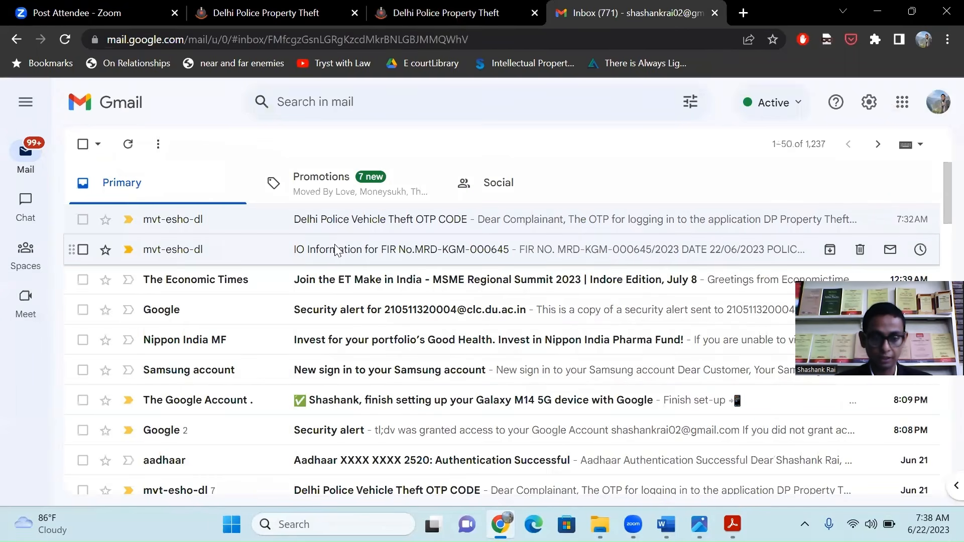
scroll(398, 294, "down", 1)
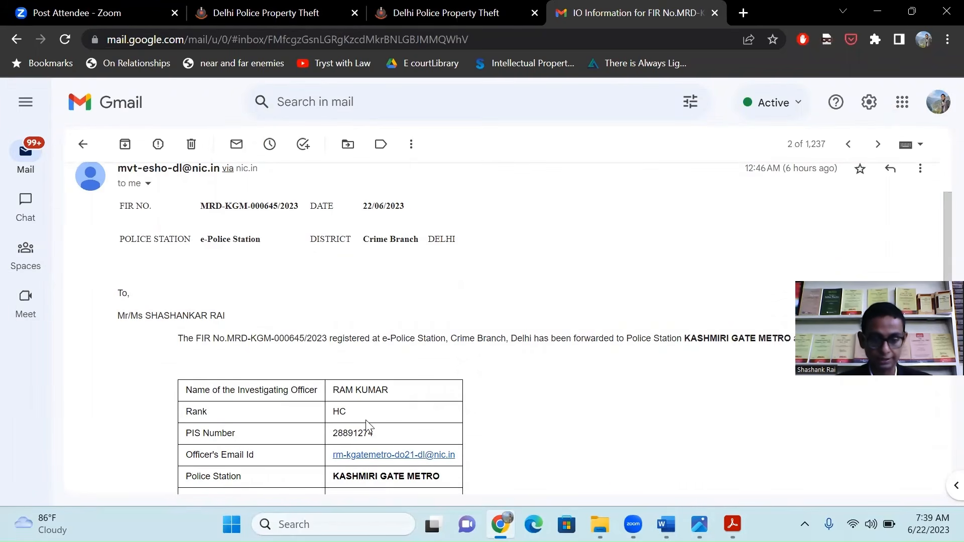
scroll(617, 380, "up", 1)
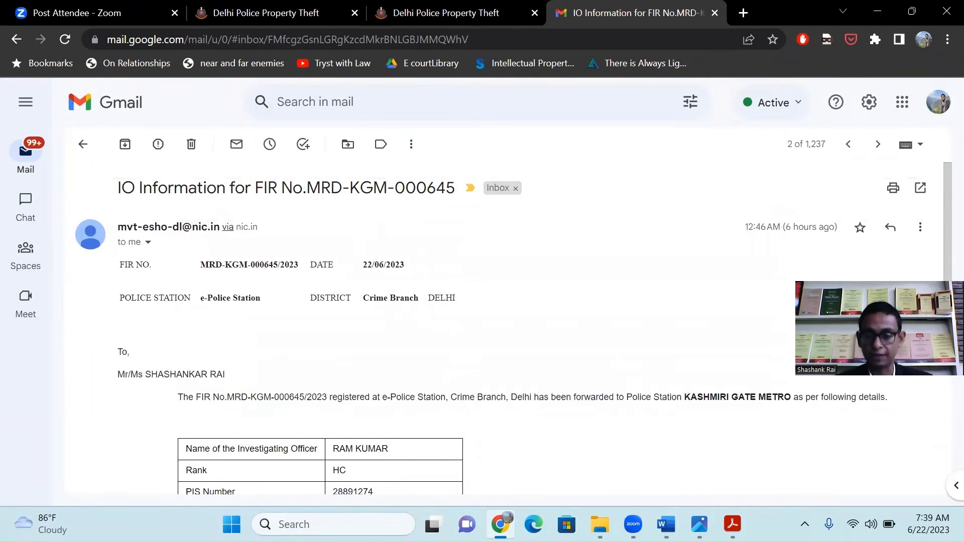